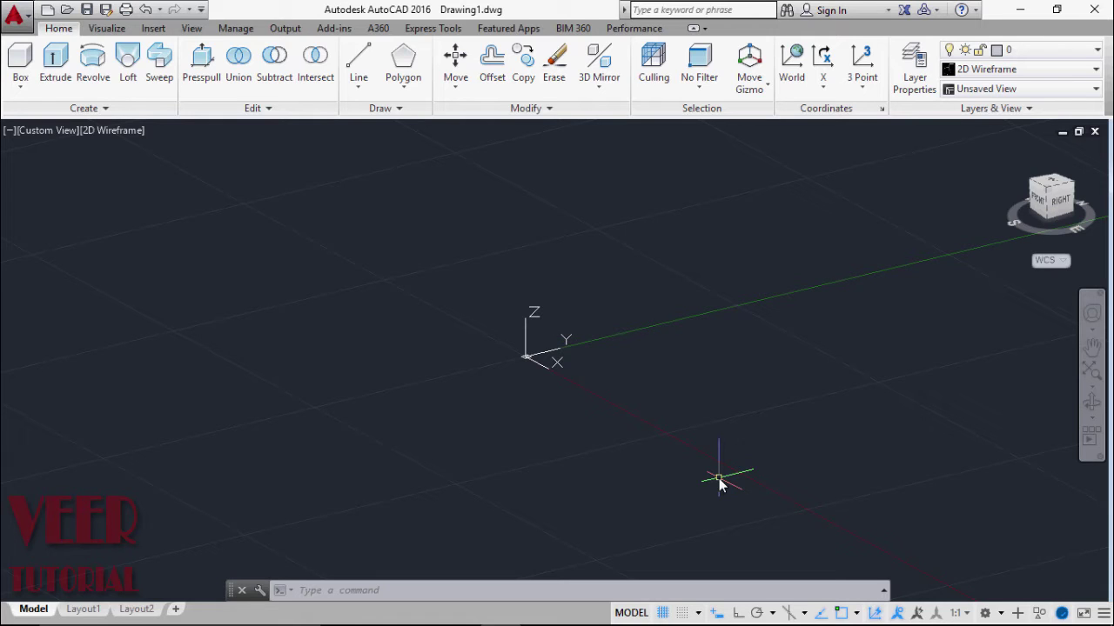
- Switch to the Visualize tab and review the light types and shadow options, keeping No Shadows
click(104, 29)
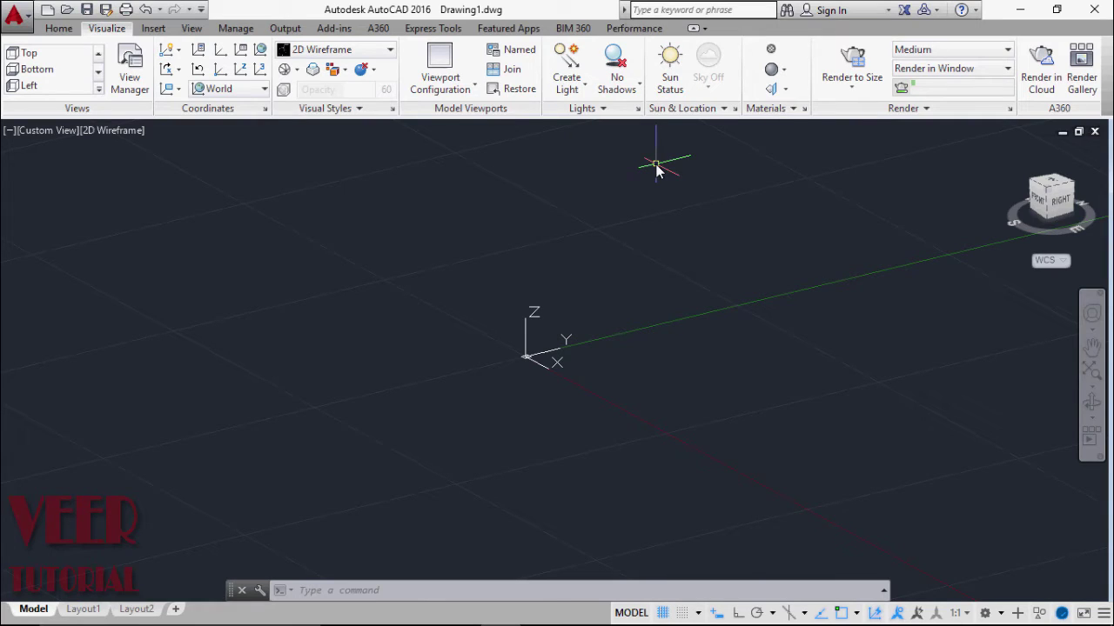
click(586, 87)
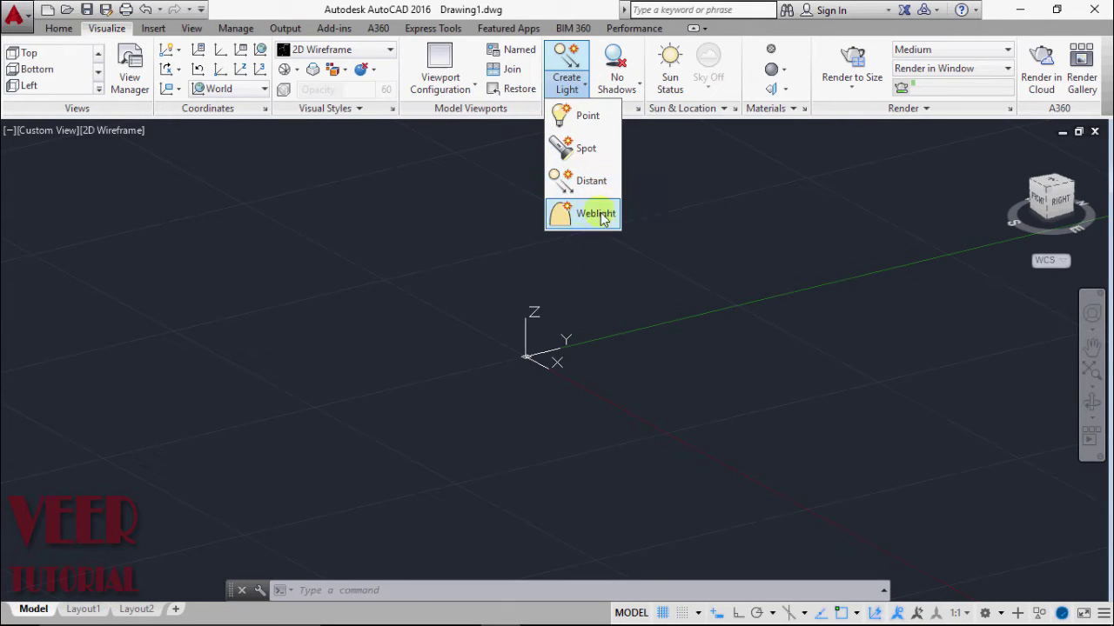
click(638, 81)
click(639, 82)
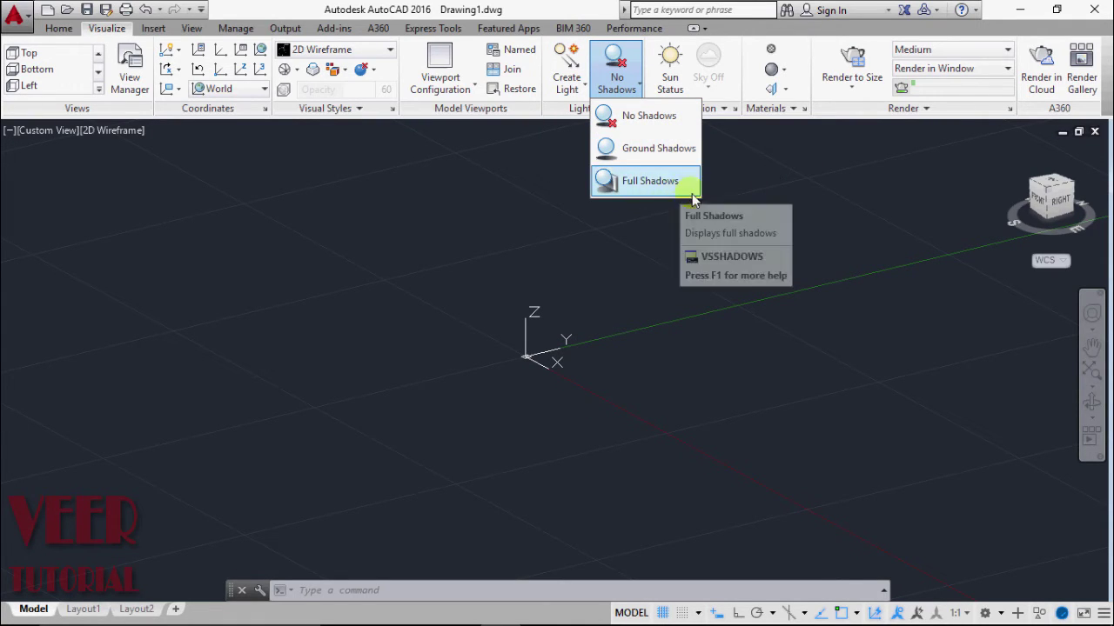
click(768, 160)
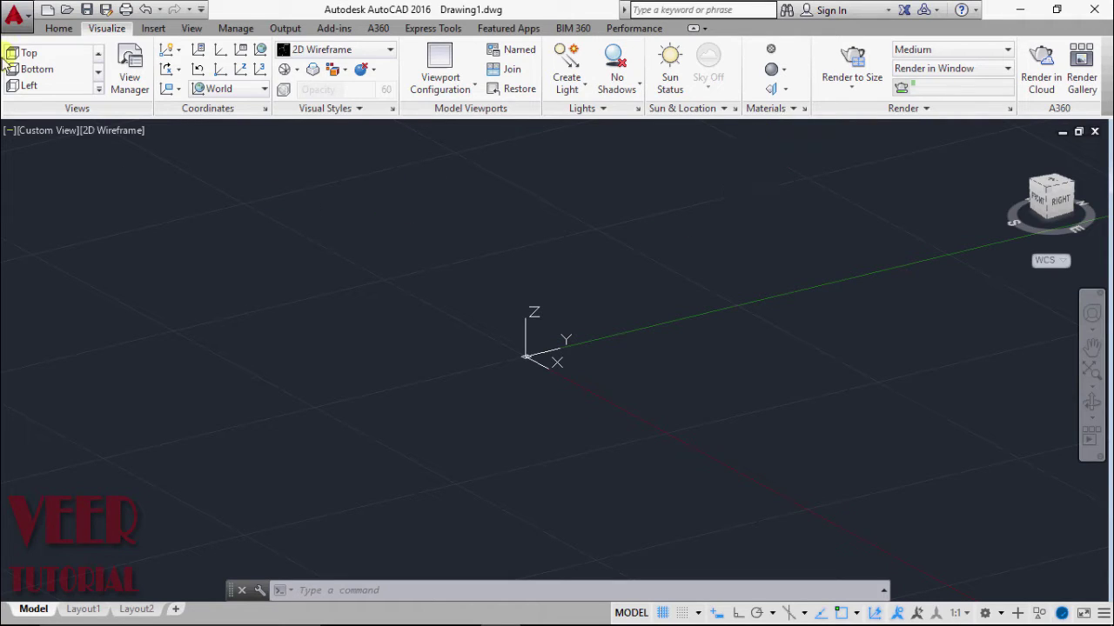
- Open the drawing lightening.dwg from the application menu
click(19, 19)
click(28, 149)
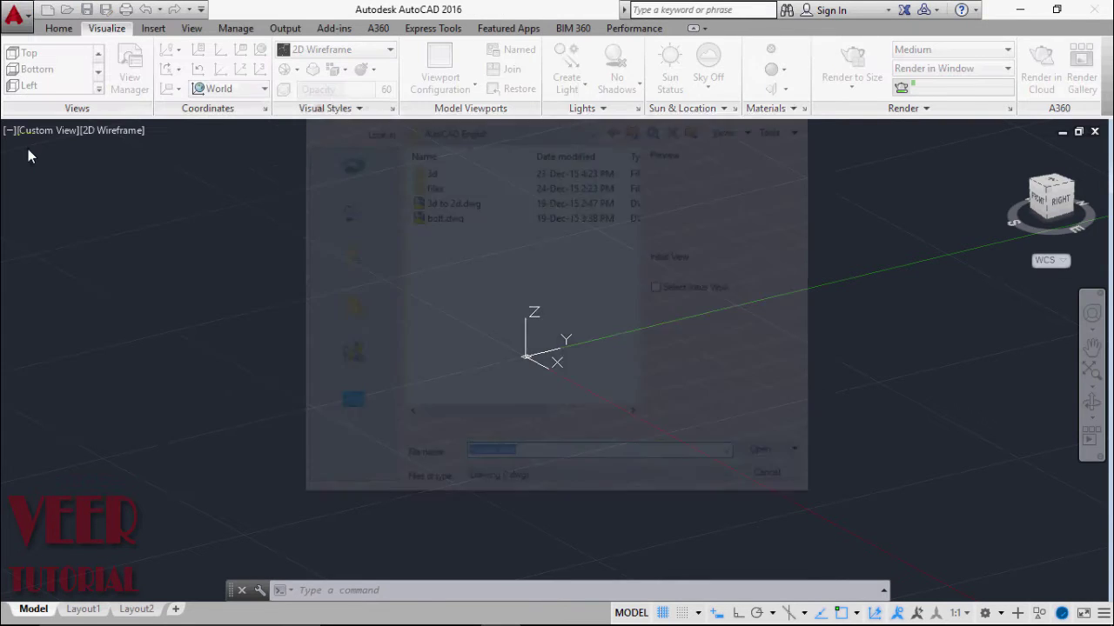
click(448, 170)
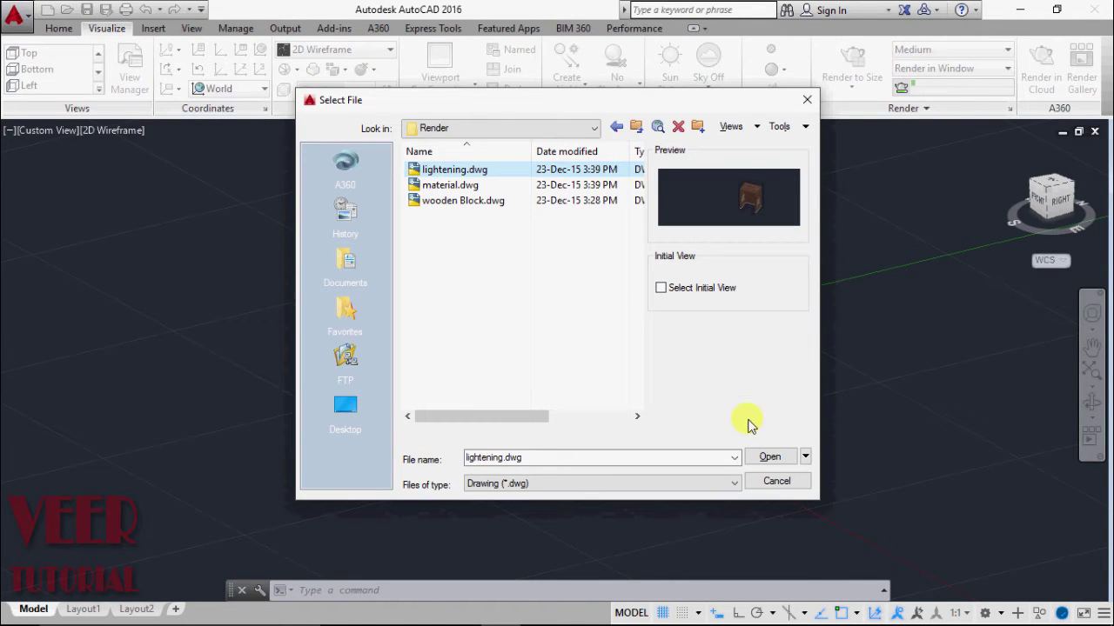
click(767, 459)
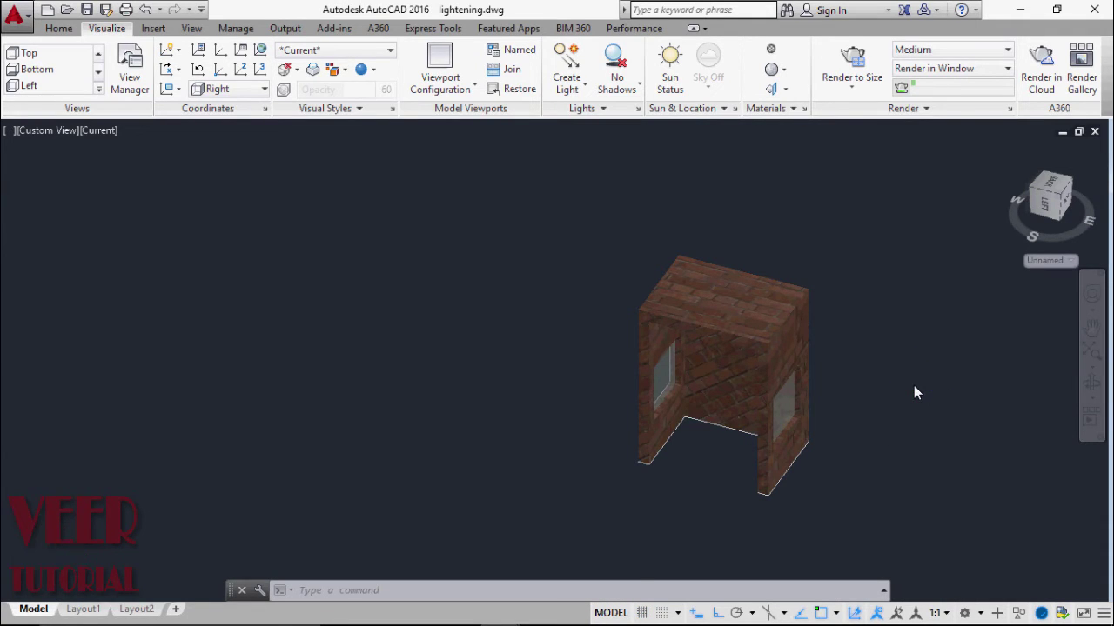
scroll(913, 389, up, 3)
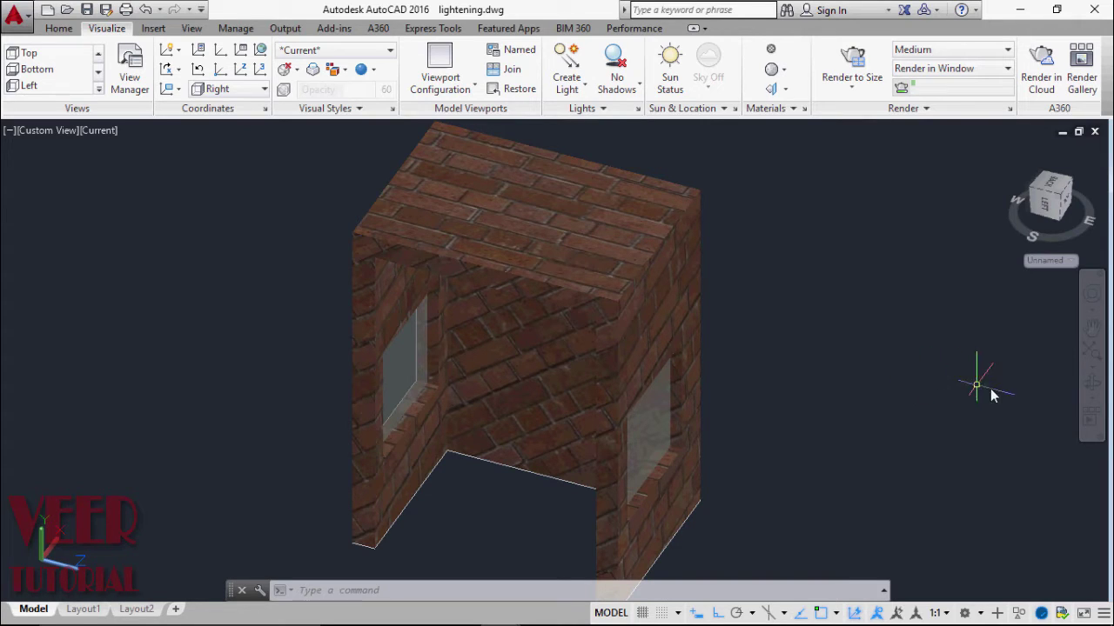
- Orbit the brick room to face its open side, then show the Create Light types
click(1092, 402)
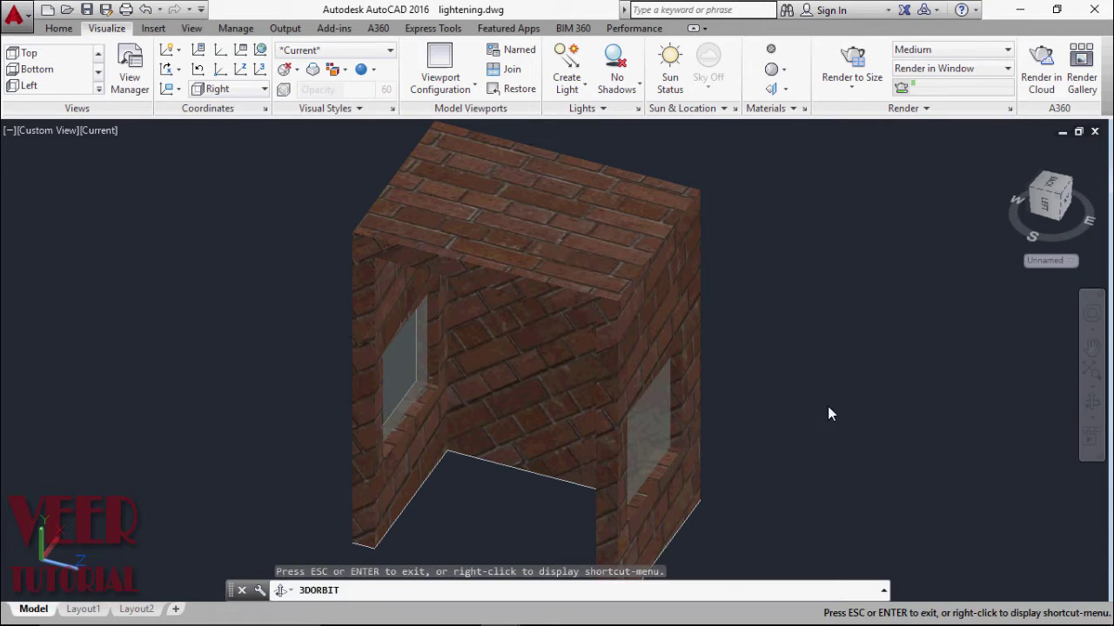
drag(827, 406, 930, 363)
right_click(814, 323)
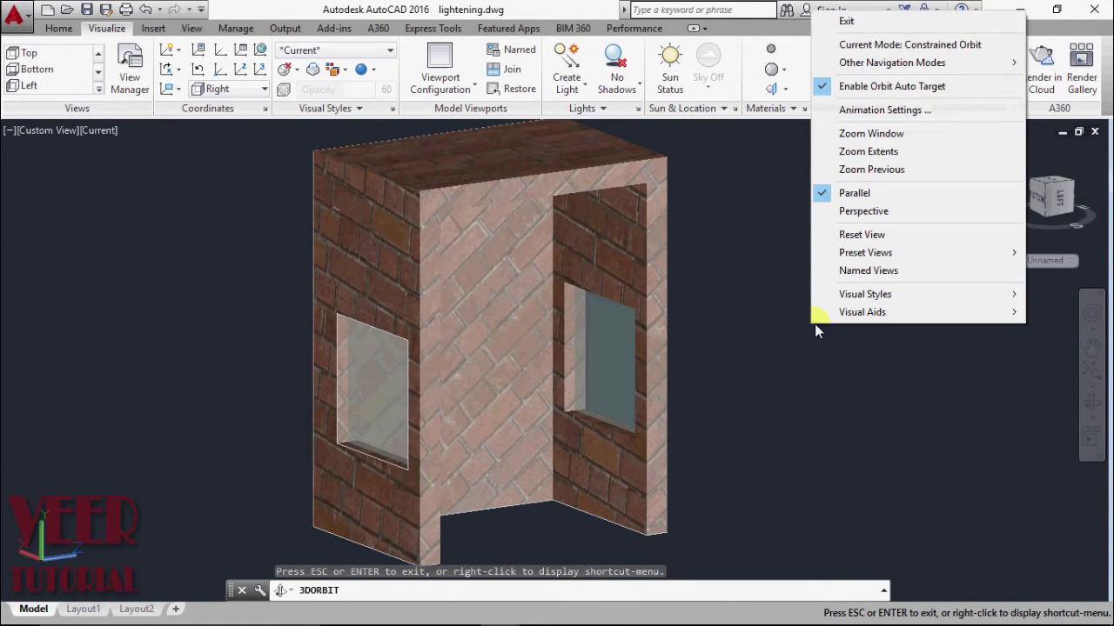
click(853, 20)
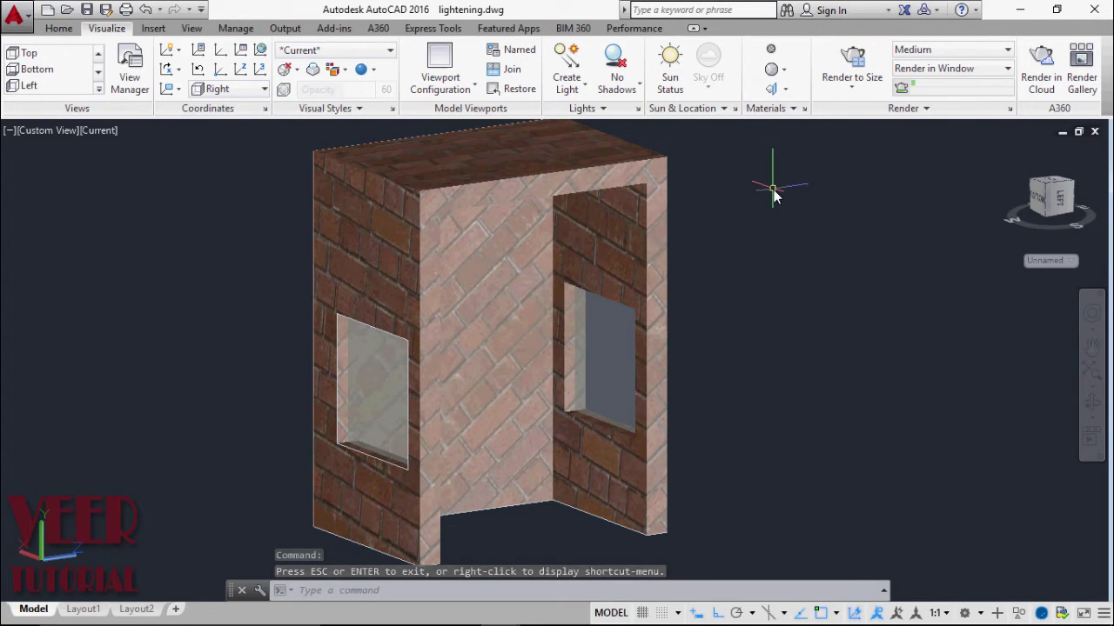
click(567, 84)
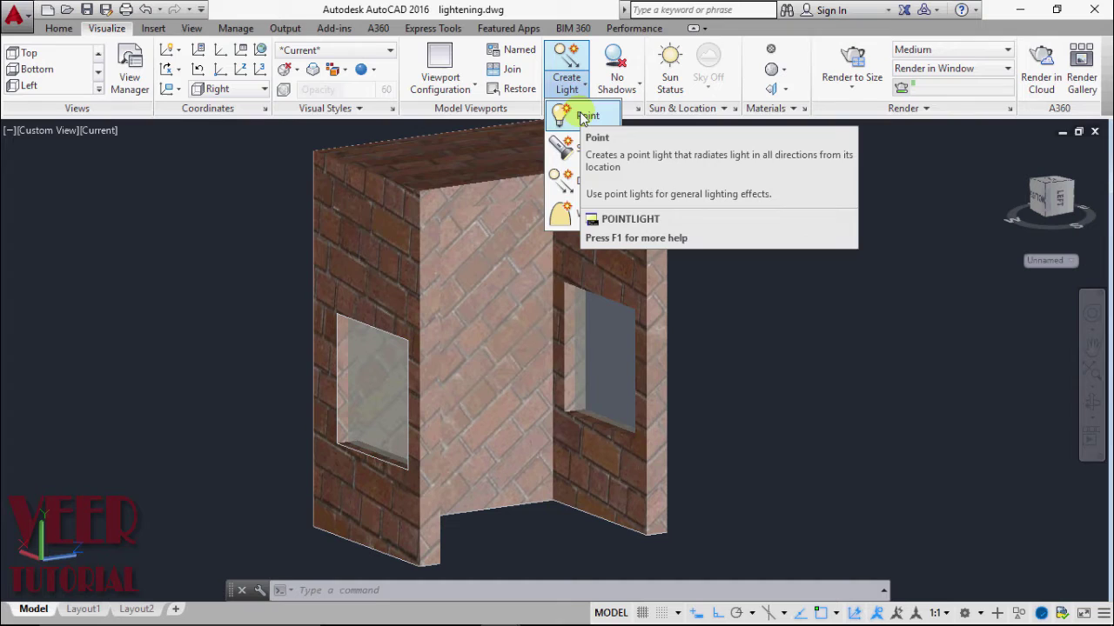
- Turn off default lighting and place a point light at the midpoint of the top inner wall edge
click(566, 113)
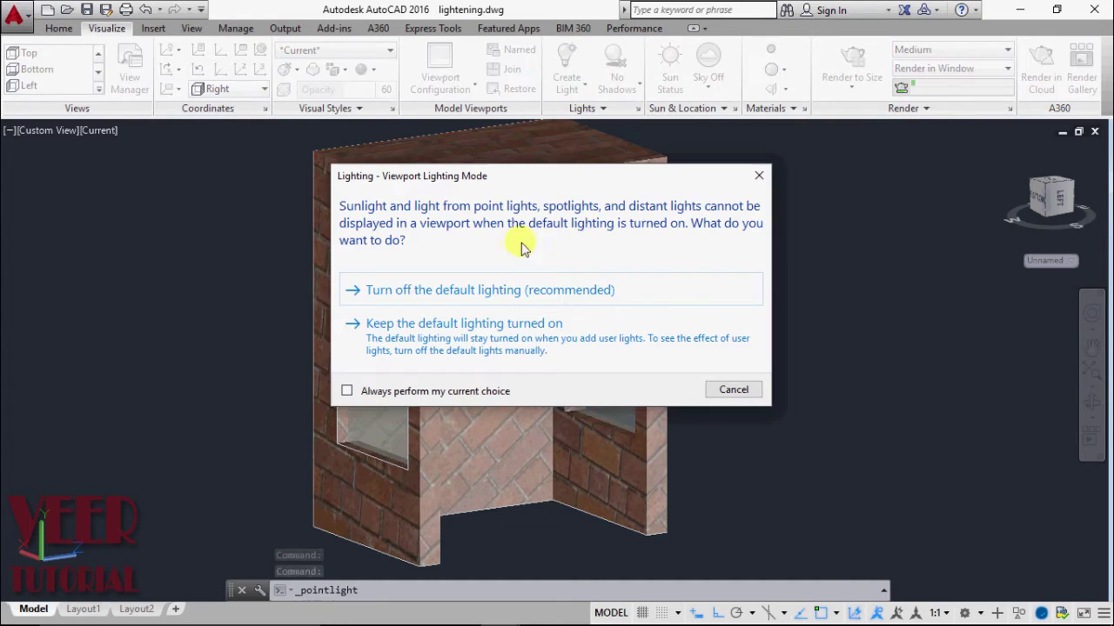
click(493, 300)
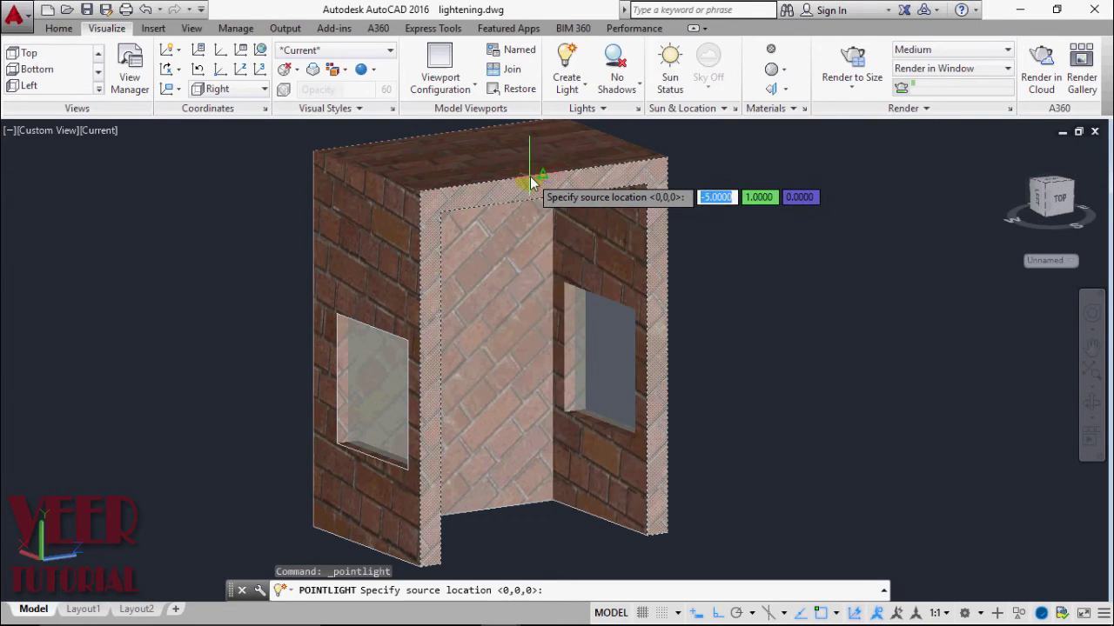
scroll(533, 181, up, 3)
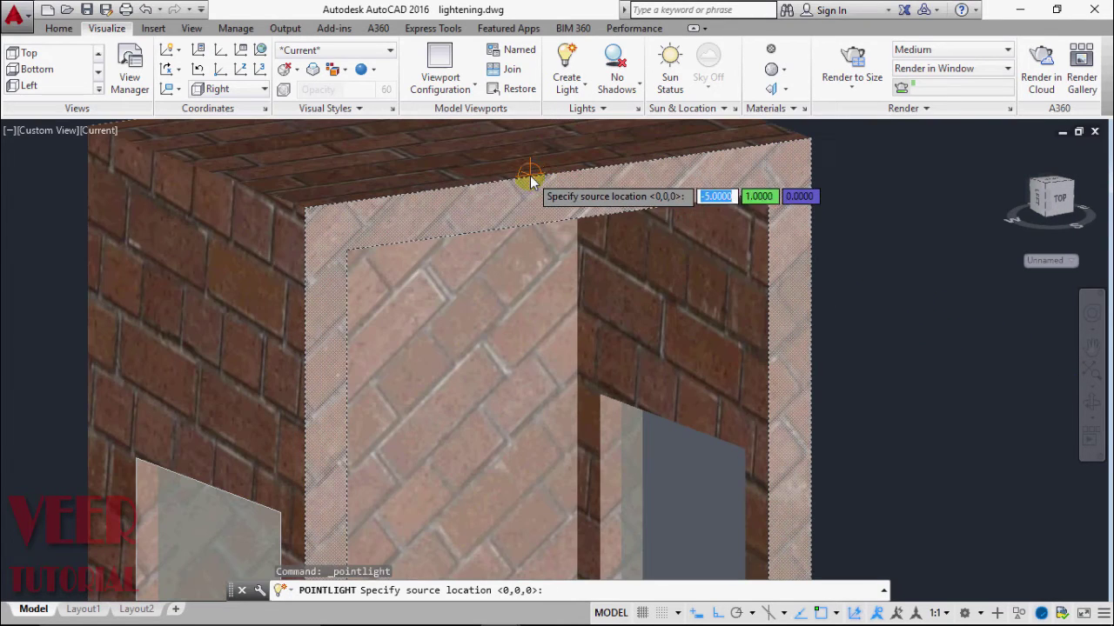
click(554, 225)
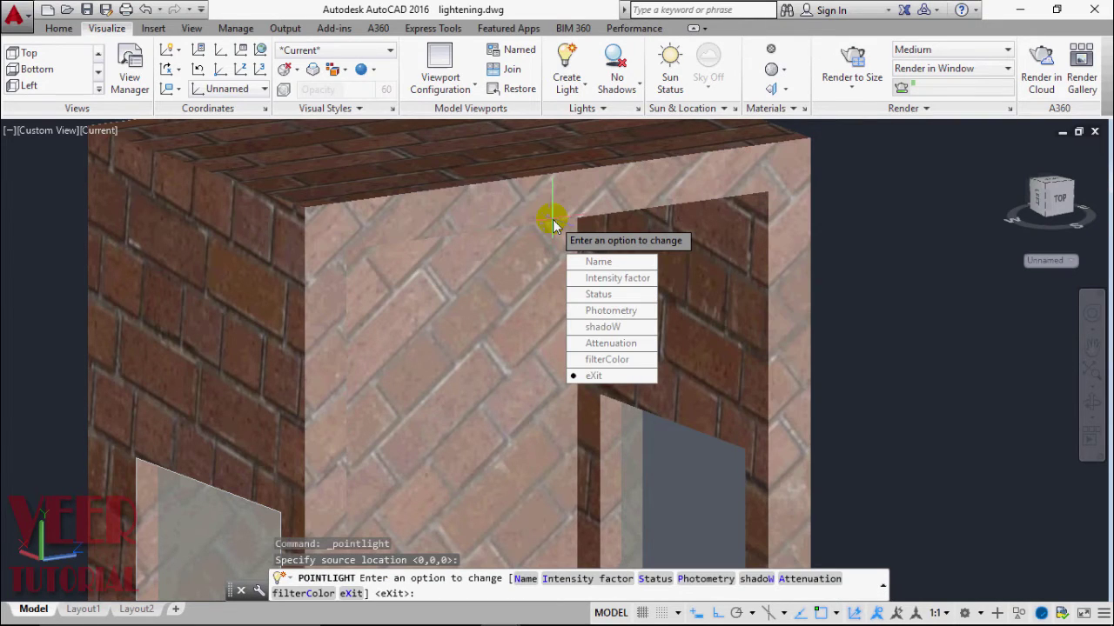
scroll(552, 220, down, 5)
scroll(626, 435, up, 5)
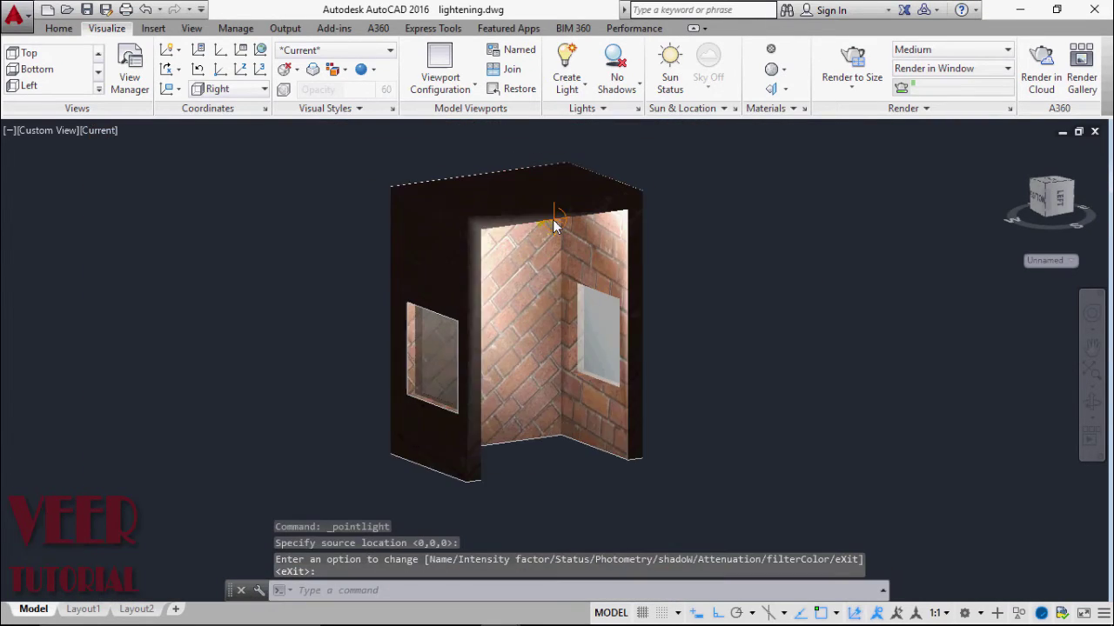
key(Return)
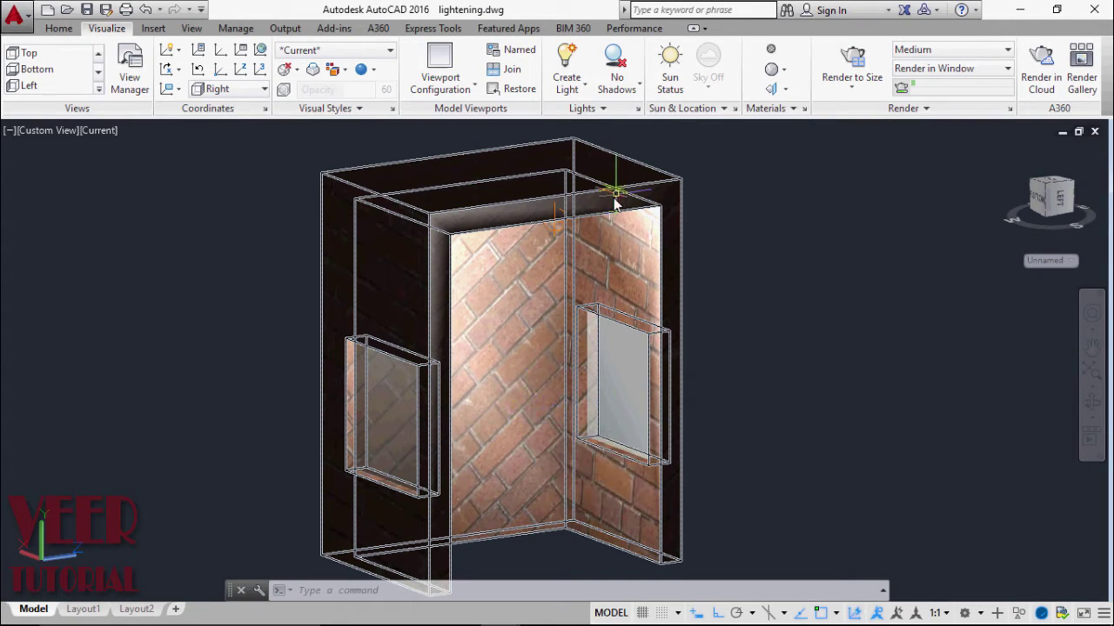
- Select the new point light and open its Properties palette
scroll(596, 213, up, 2)
click(541, 228)
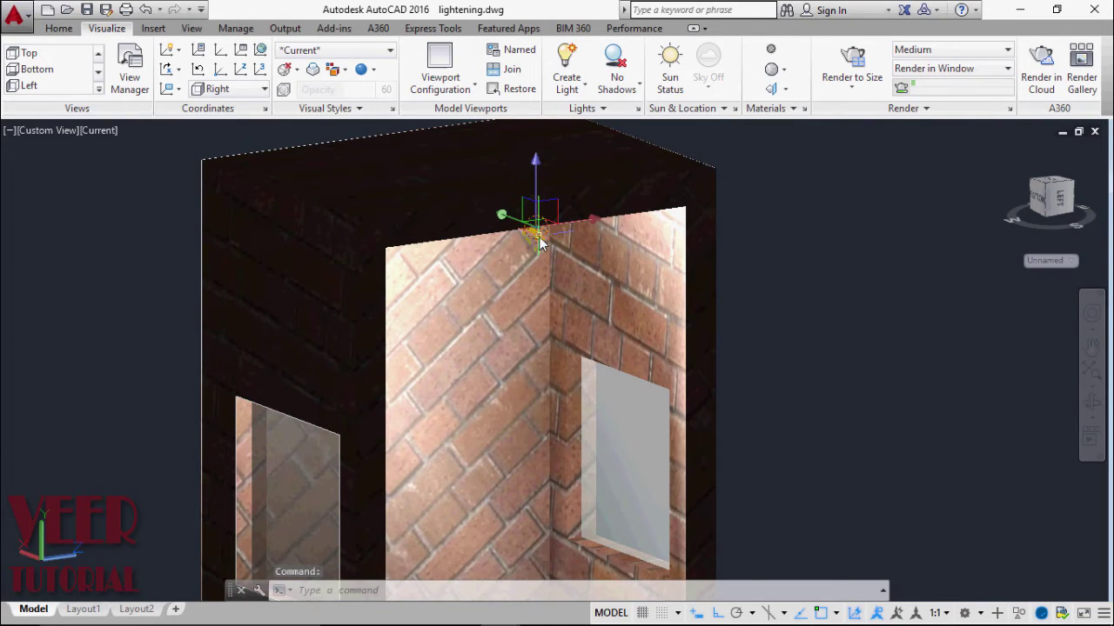
right_click(539, 238)
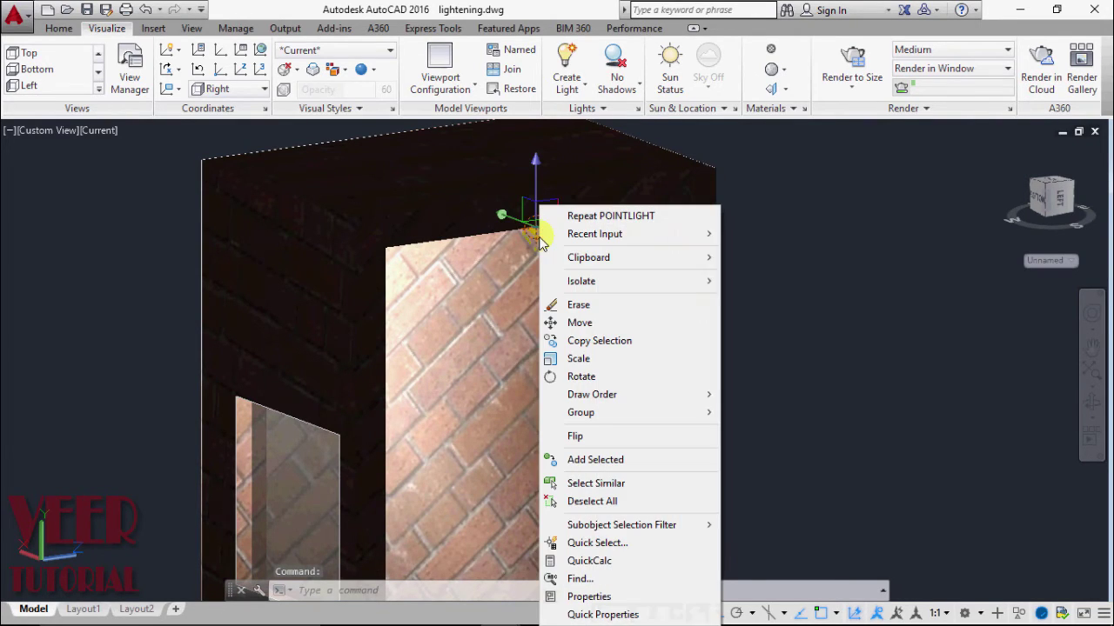
click(590, 597)
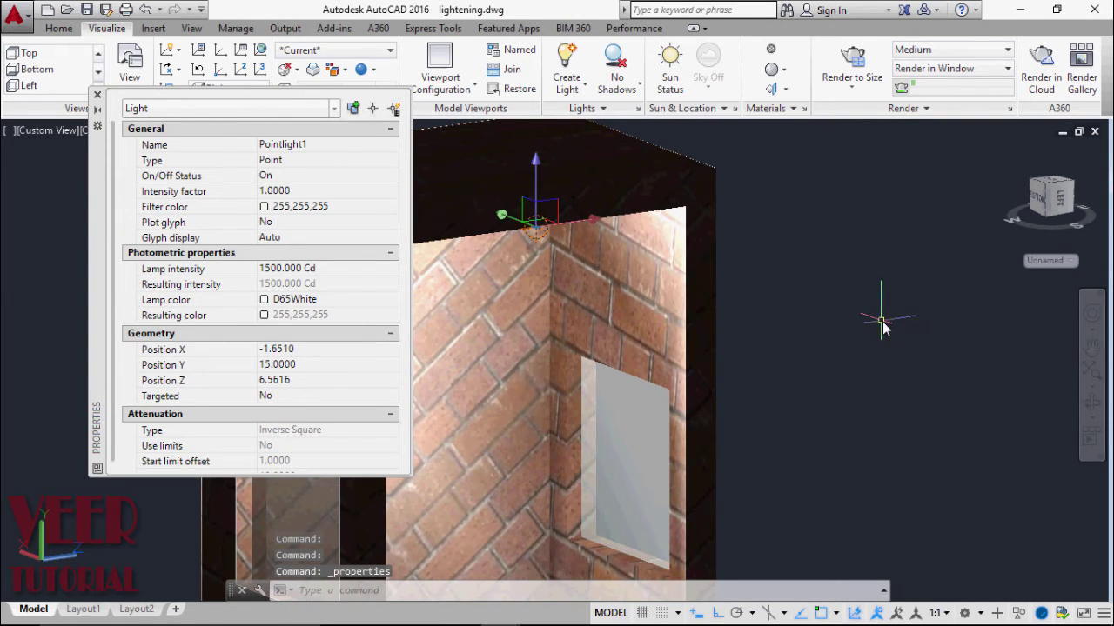
scroll(908, 341, down, 2)
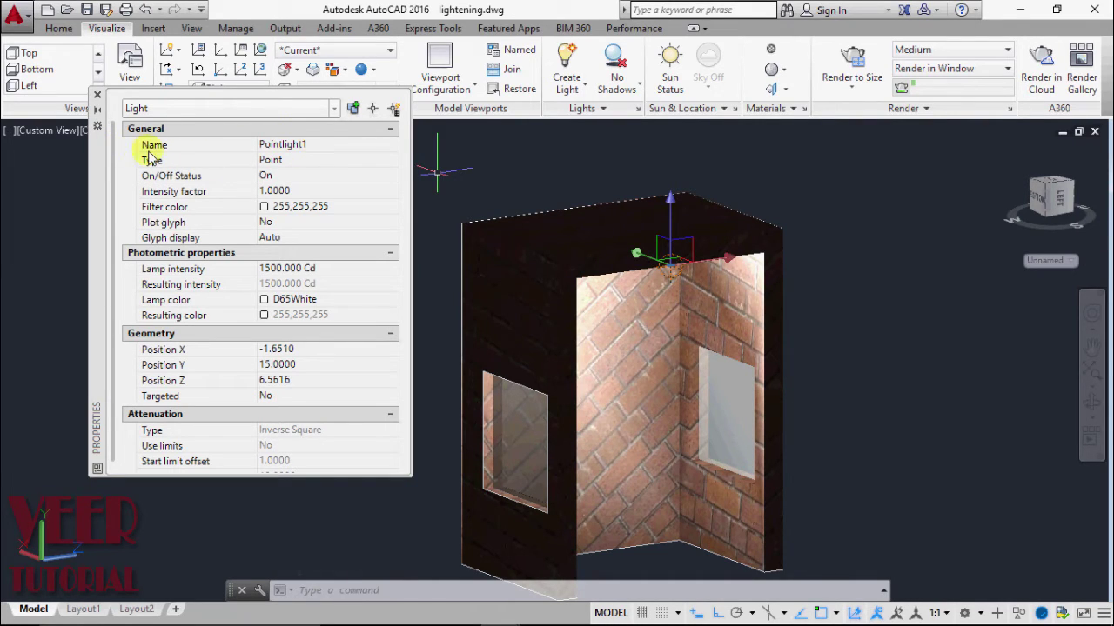
- Keep Pointlight1's Type as Point and its On/Off Status as On
click(289, 161)
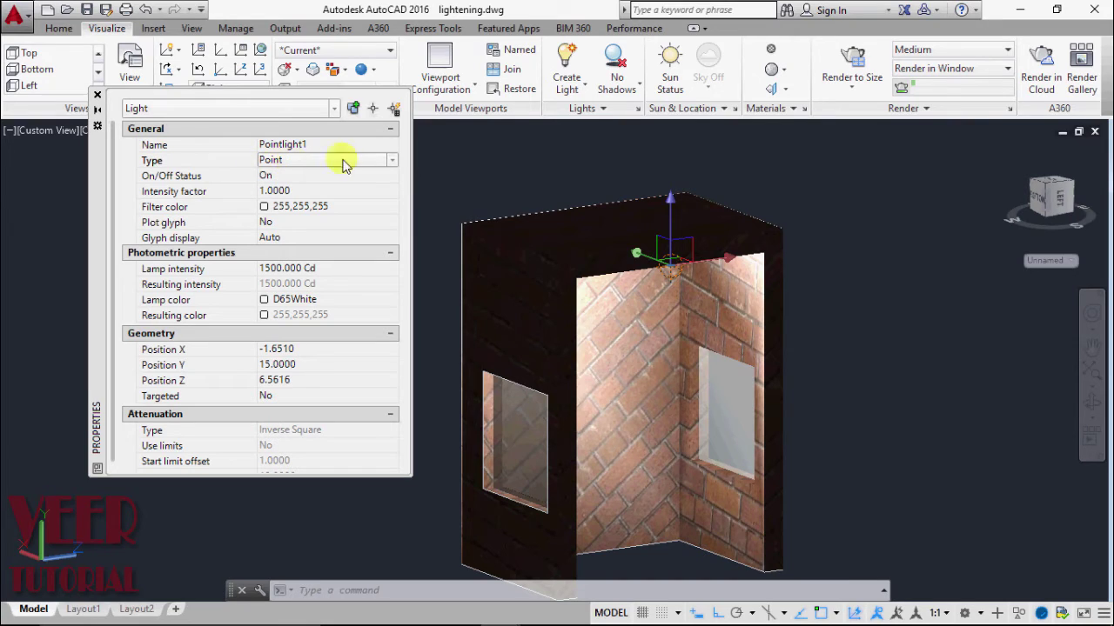
click(391, 163)
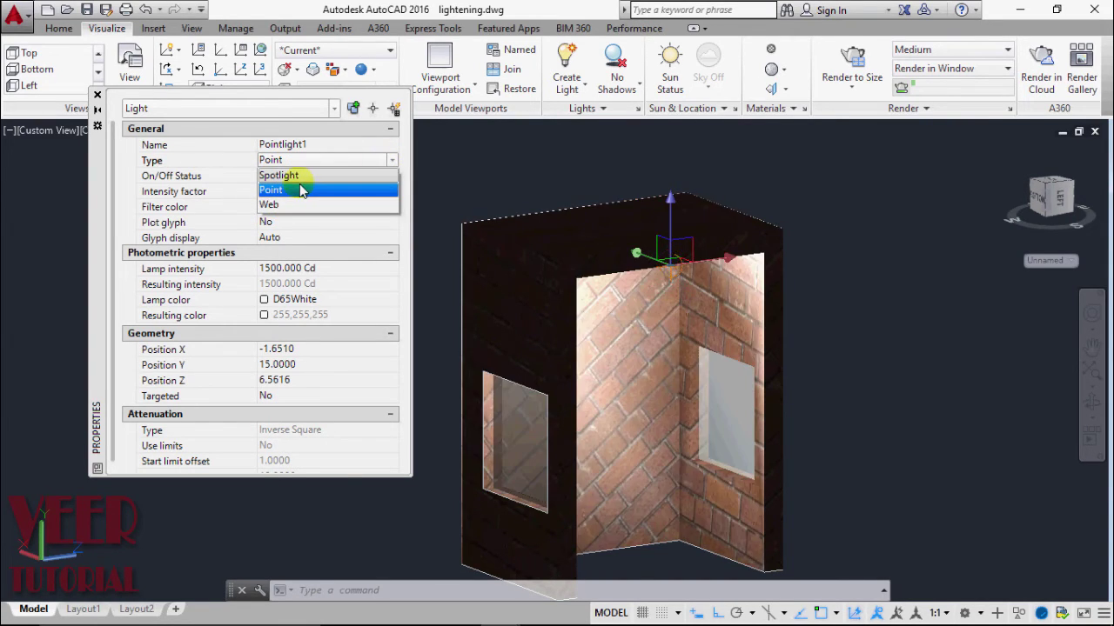
click(292, 190)
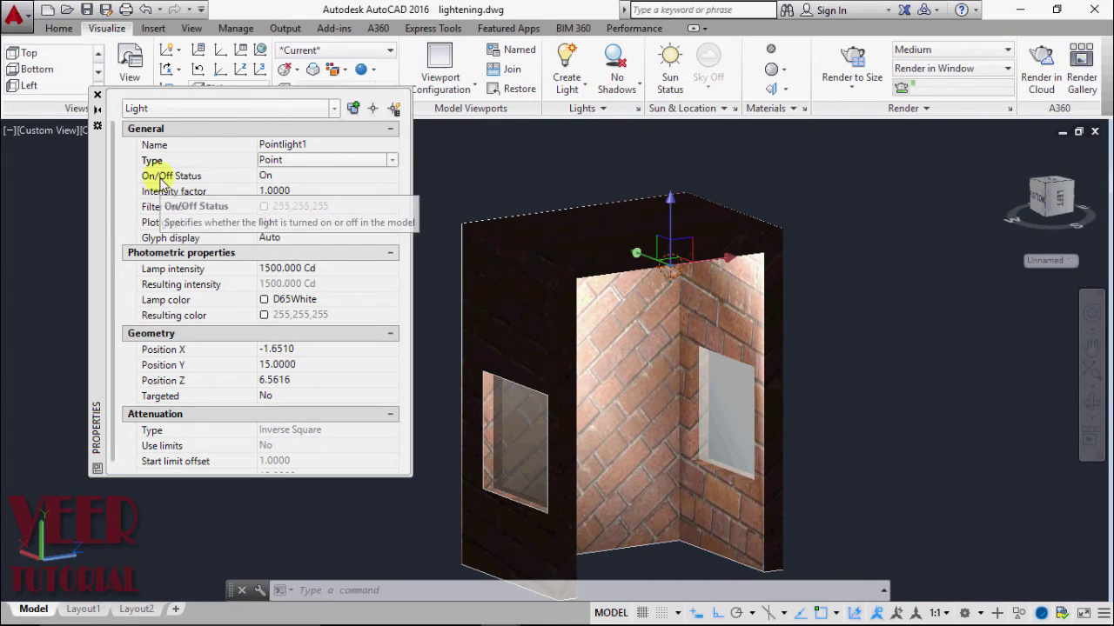
click(287, 176)
click(294, 177)
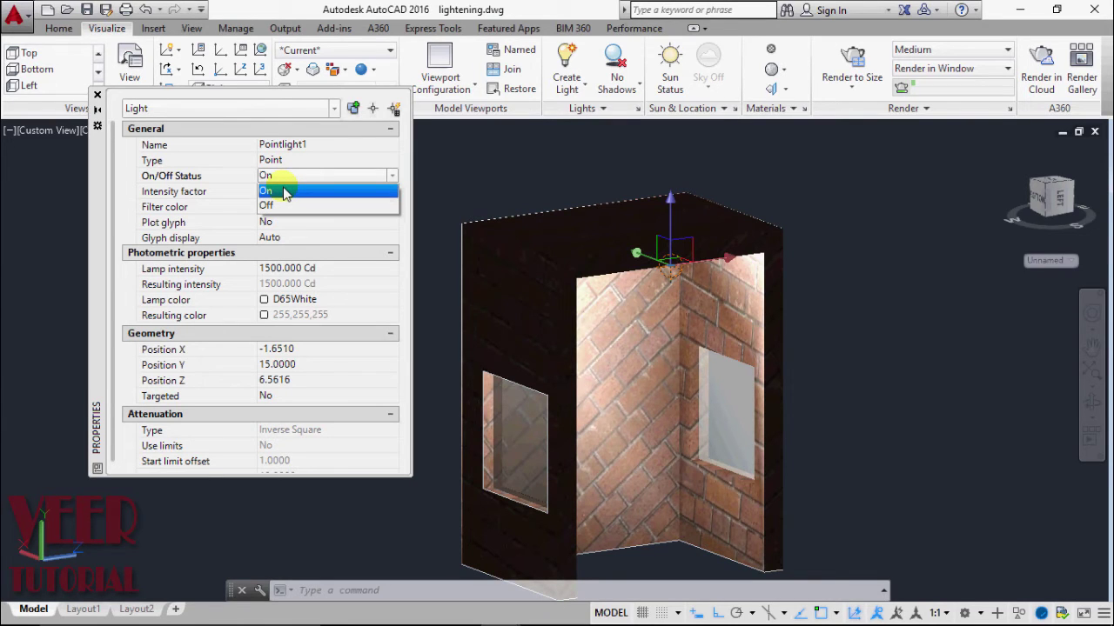
click(285, 191)
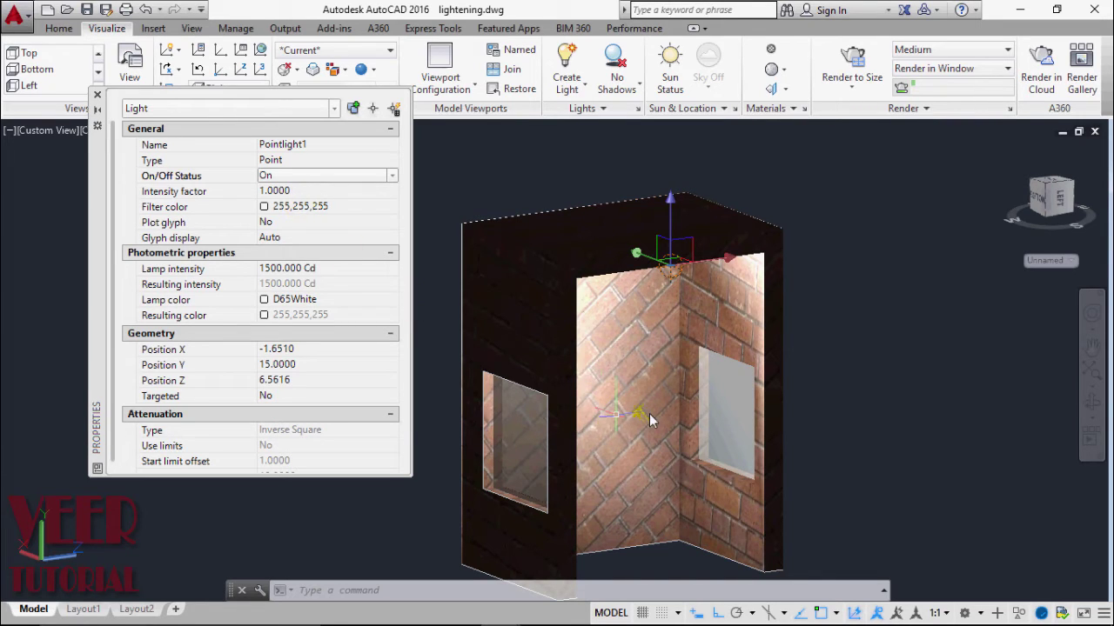
- Set Pointlight1's intensity factor to 0.5, bringing its resulting intensity to 750 Cd
scroll(679, 305, up, 2)
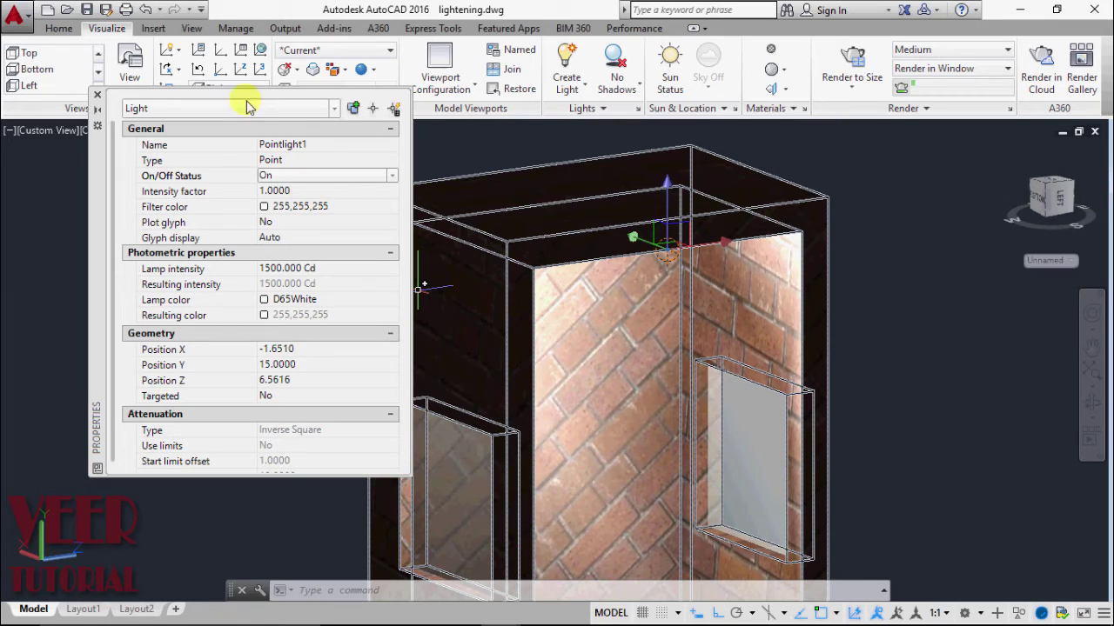
click(285, 191)
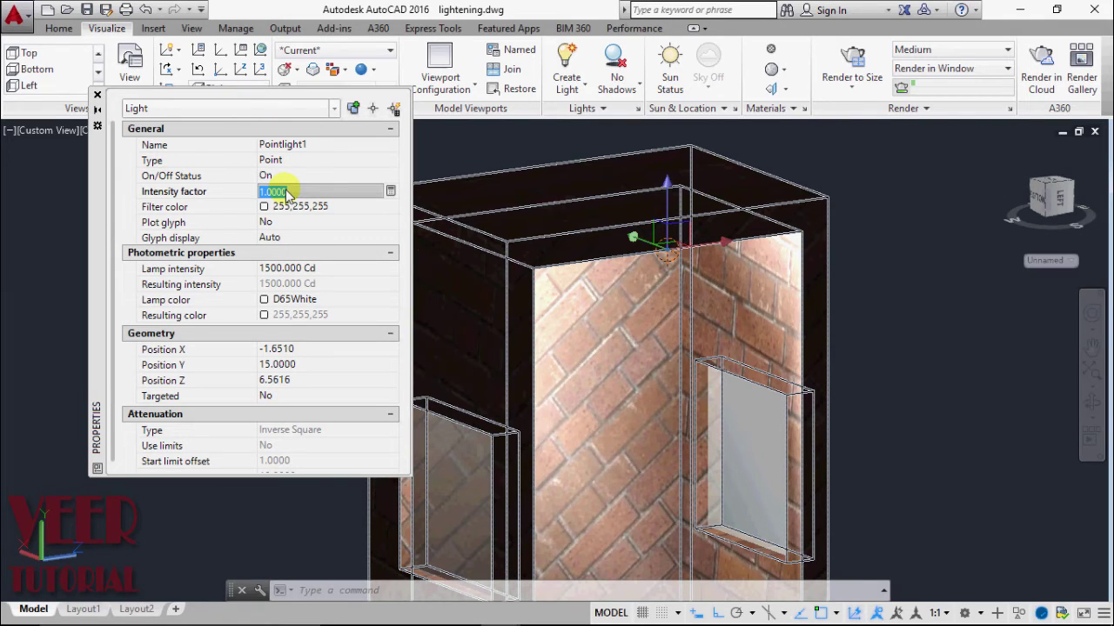
key(BackSpace)
key(Return)
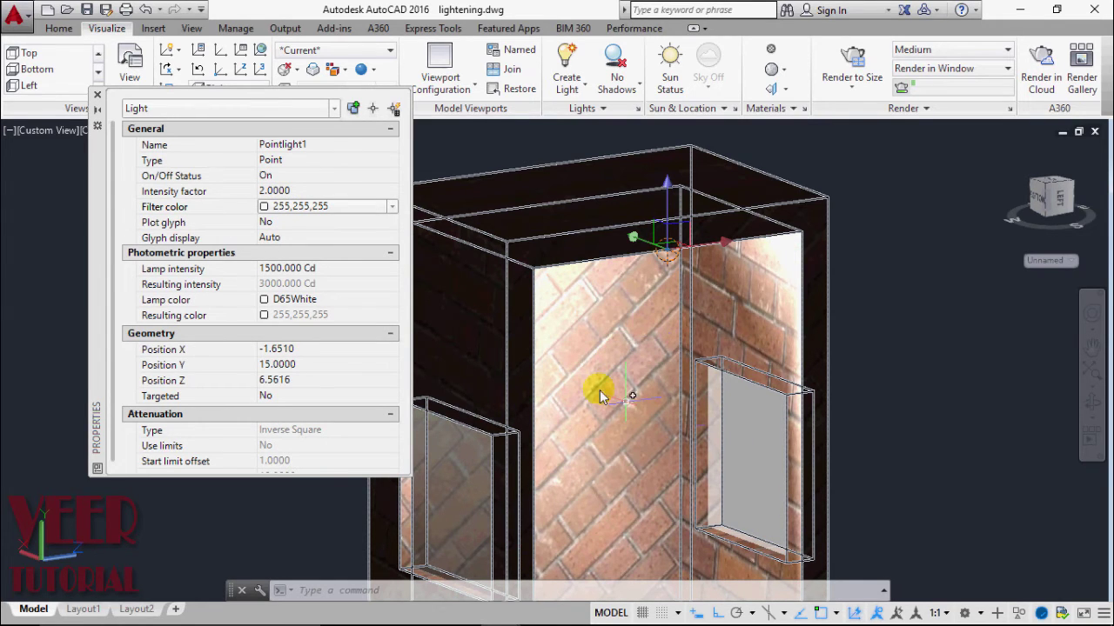
click(279, 192)
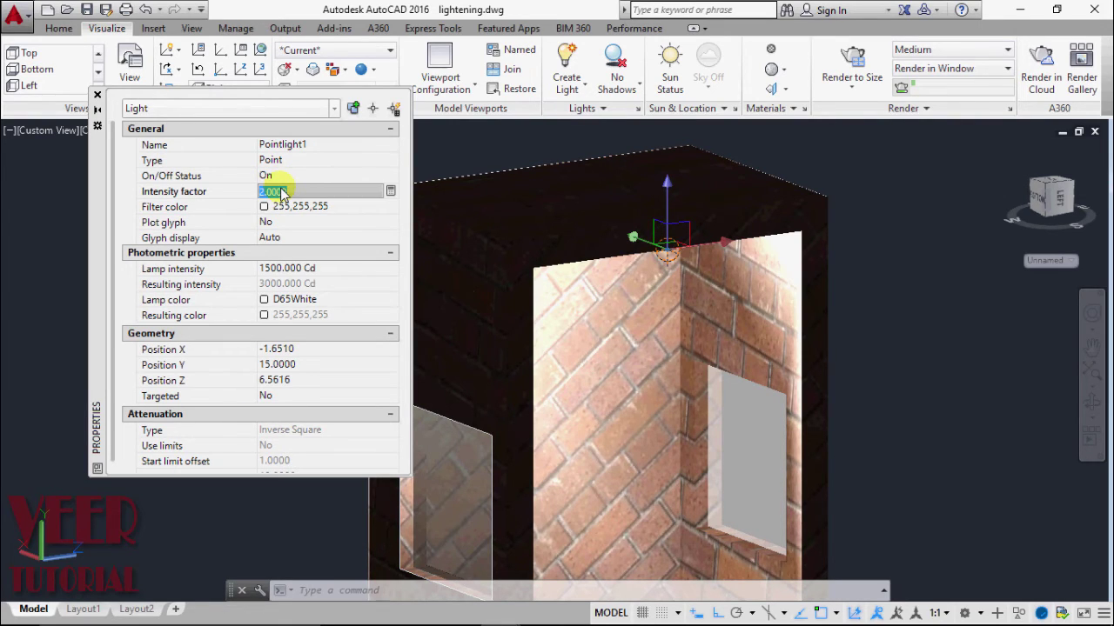
text(.5)
key(Return)
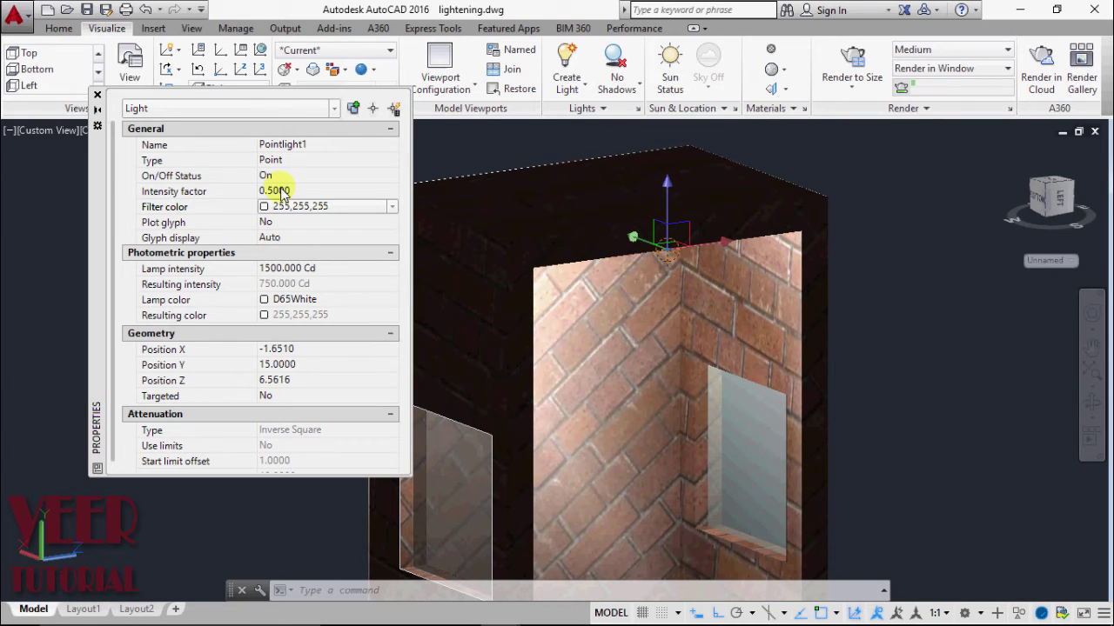
scroll(710, 296, down, 2)
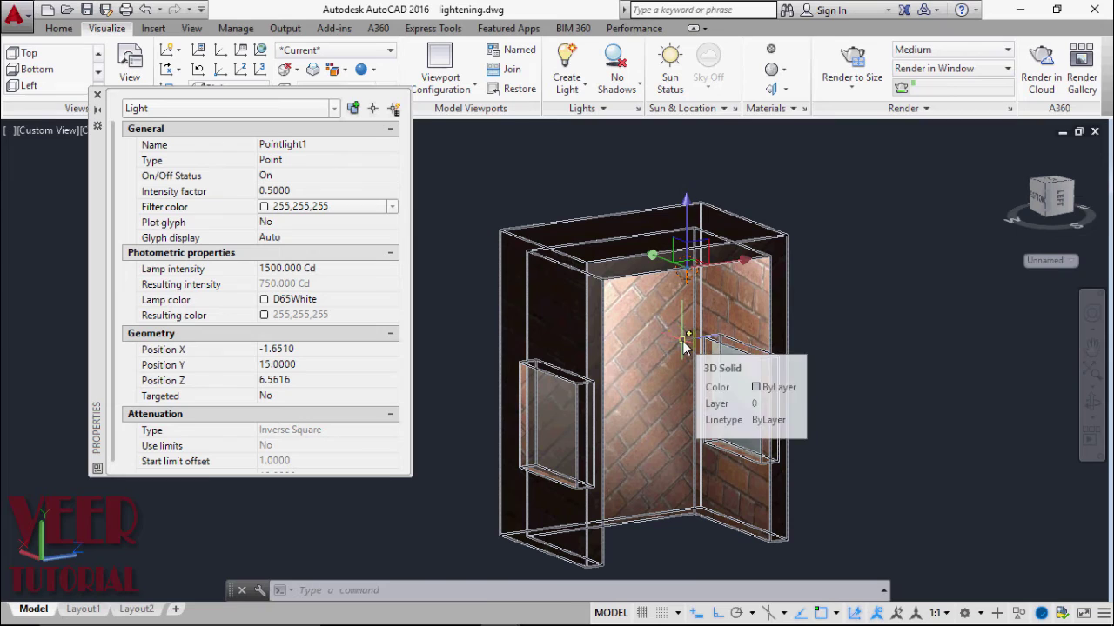
click(358, 209)
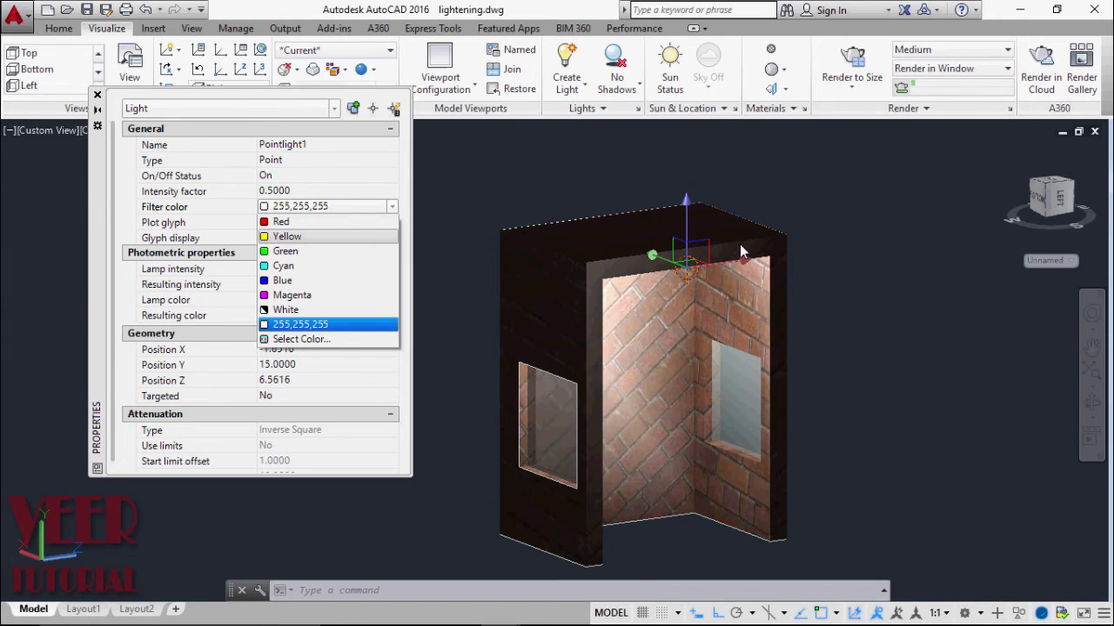
scroll(867, 262, up, 1)
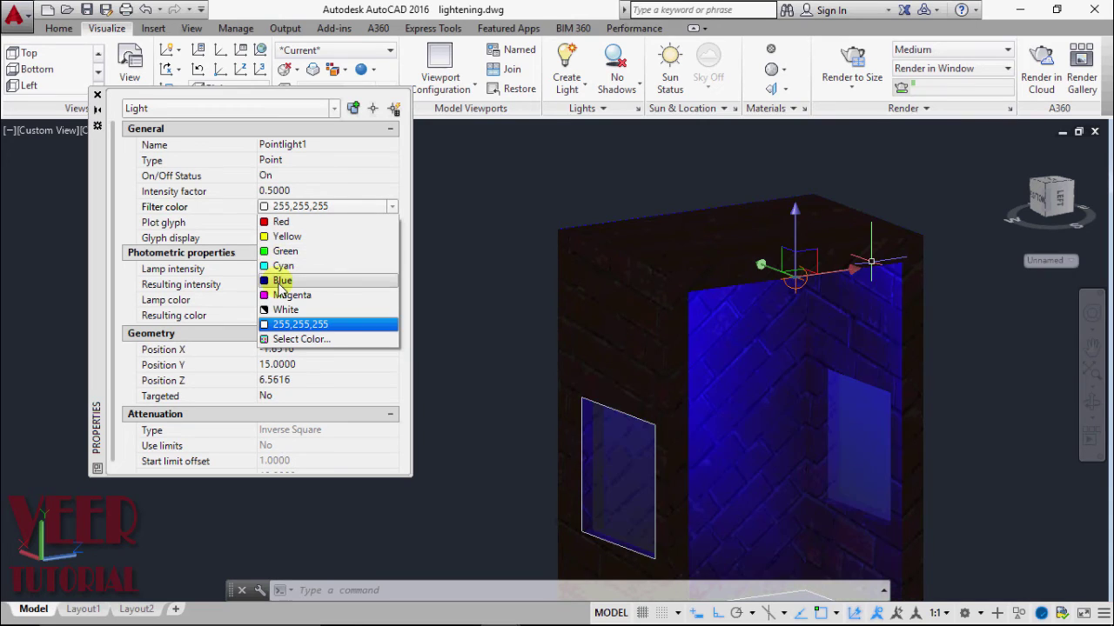
click(352, 326)
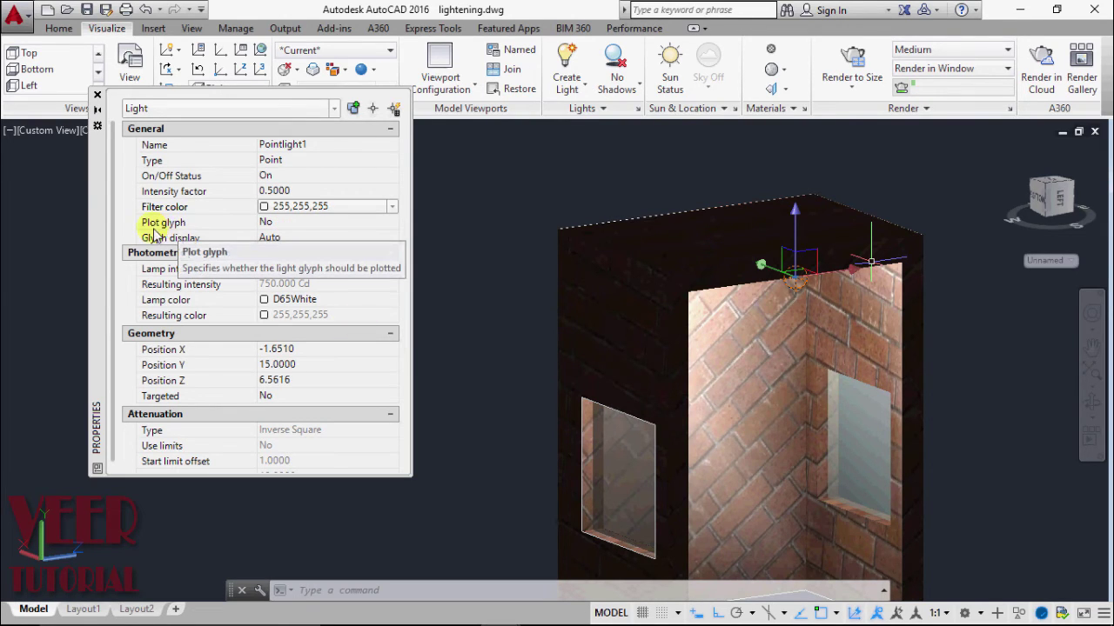
click(265, 223)
click(272, 223)
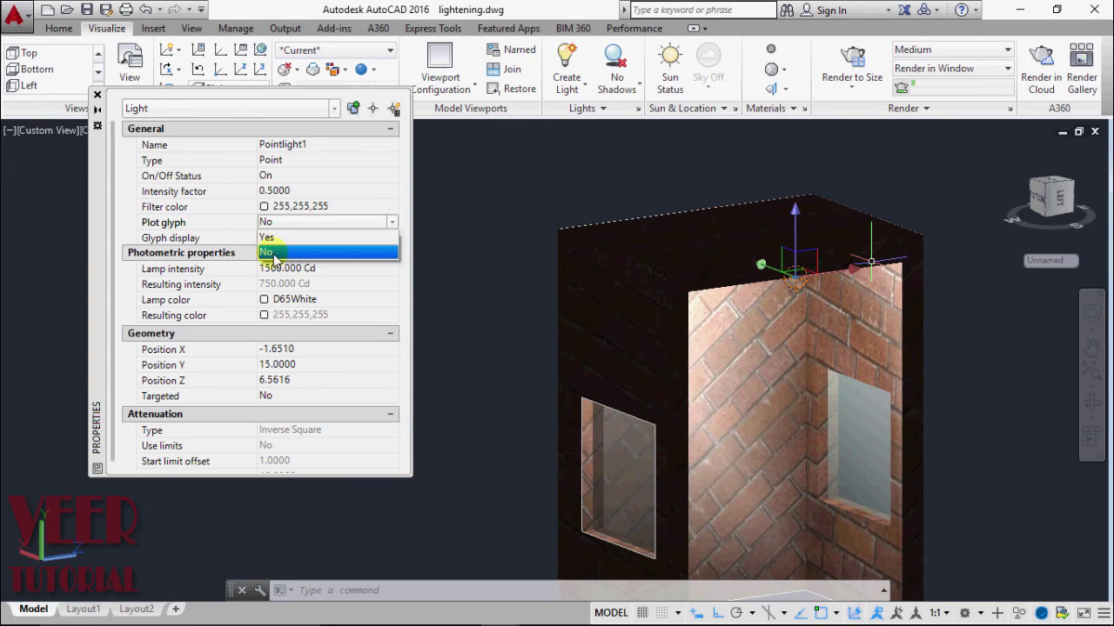
click(275, 253)
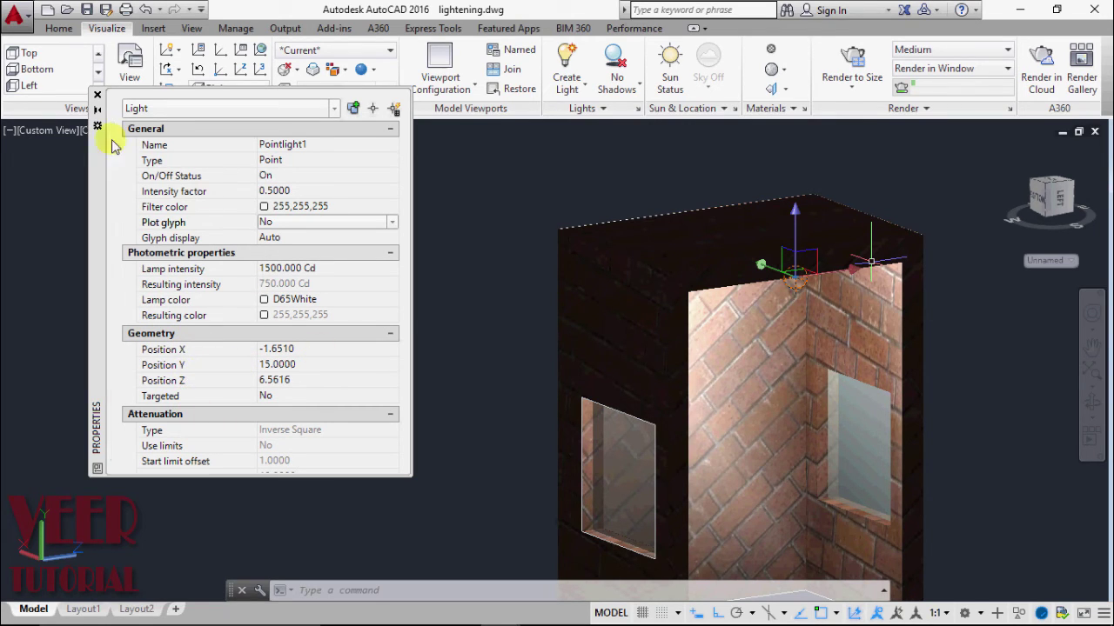
- Close the Properties palette and set the viewport shadow mode to Ground Shadows
click(96, 94)
scroll(249, 322, down, 2)
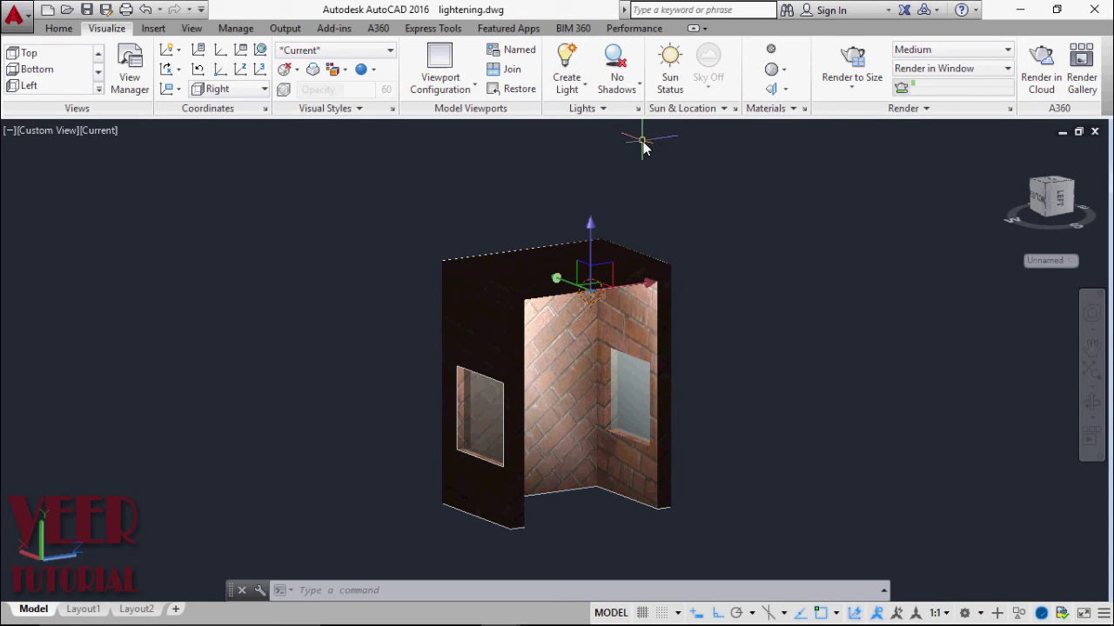
click(638, 88)
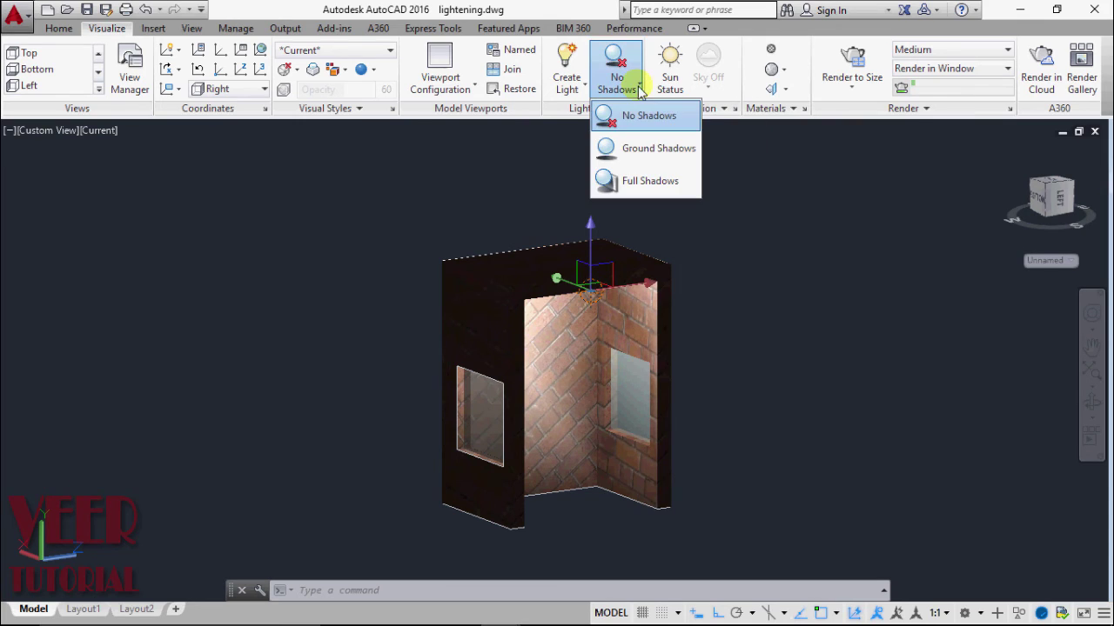
click(637, 147)
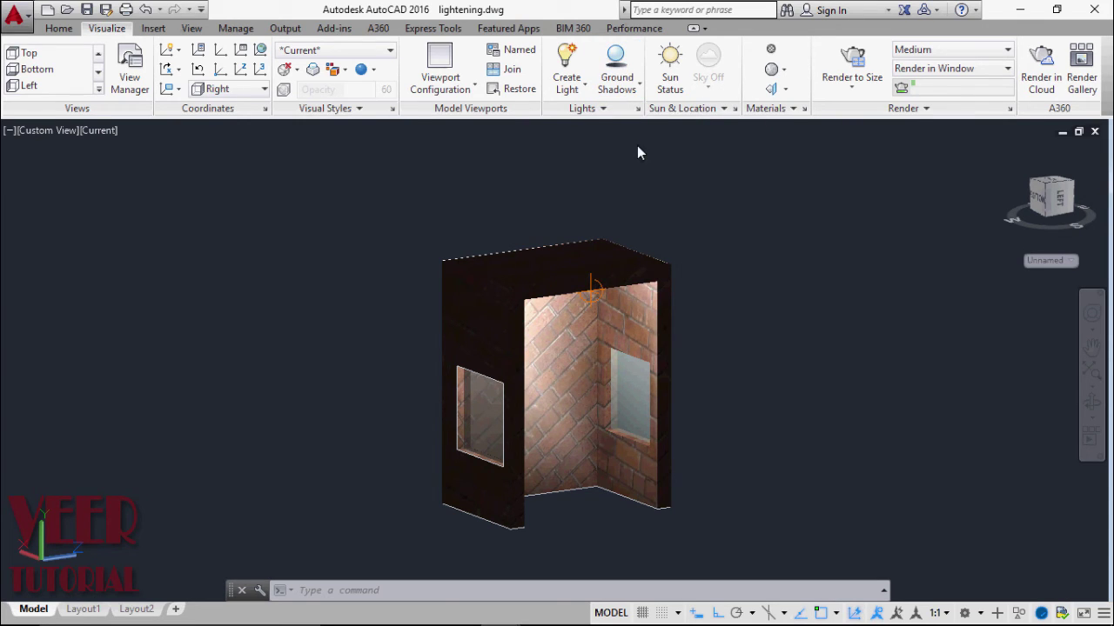
scroll(686, 299, up, 2)
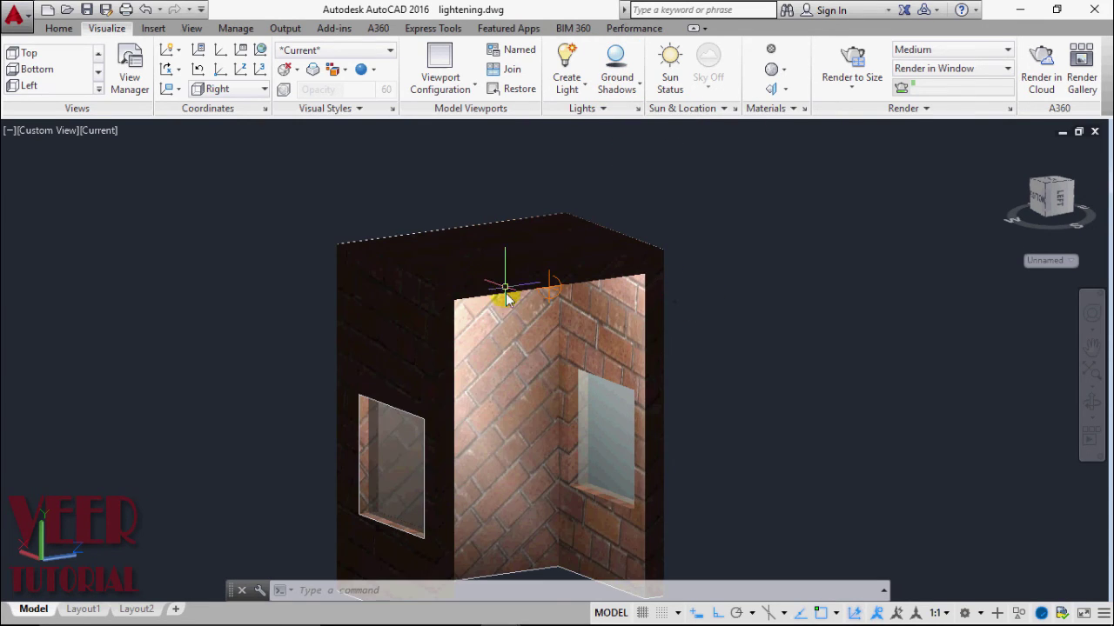
click(636, 88)
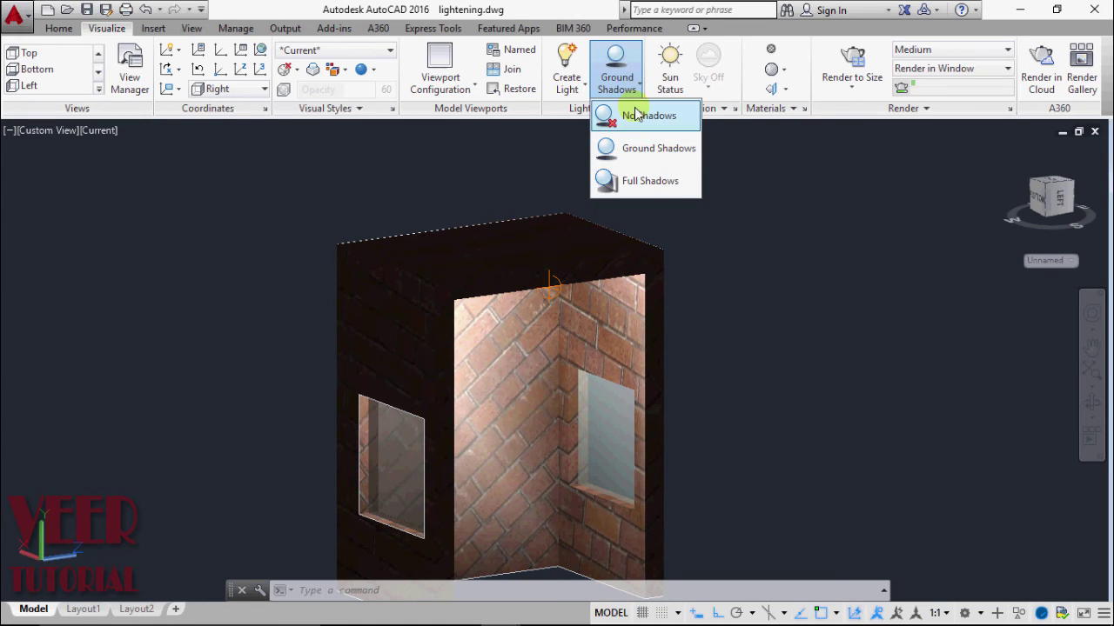
click(633, 123)
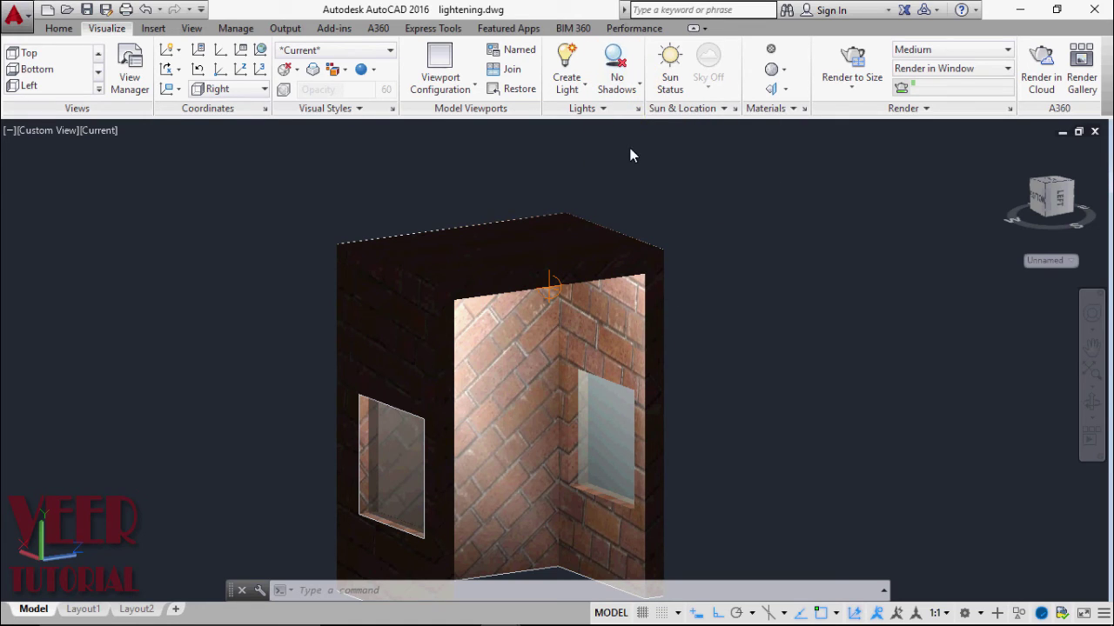
scroll(570, 420, down, 3)
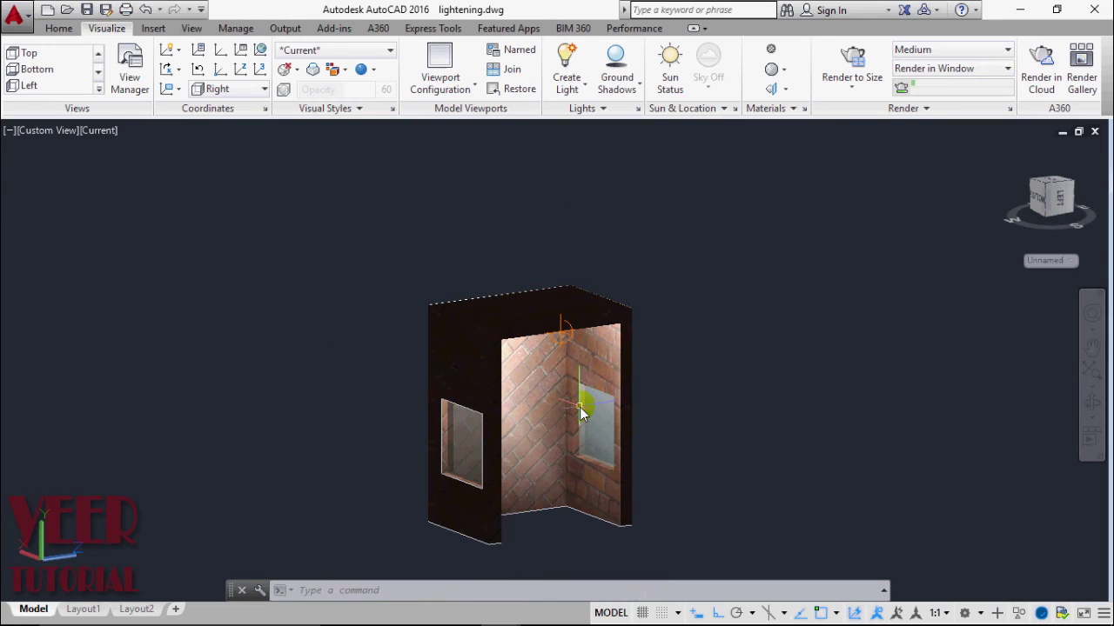
scroll(583, 414, up, 2)
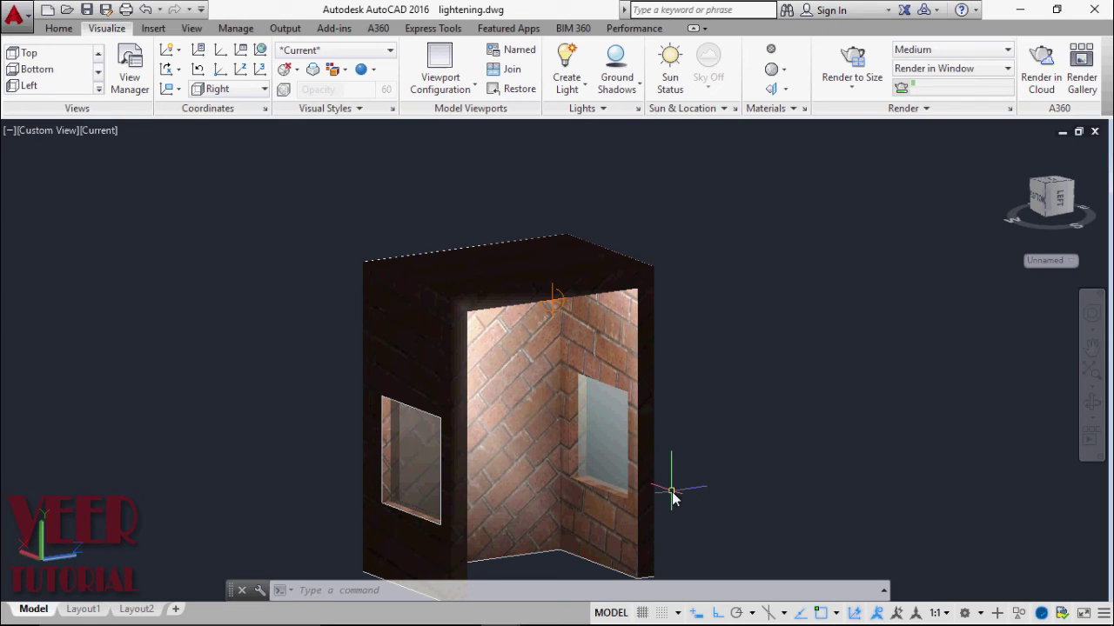
- Turn Sun Status on with adjusted exposure, leaving the render environment off
click(671, 80)
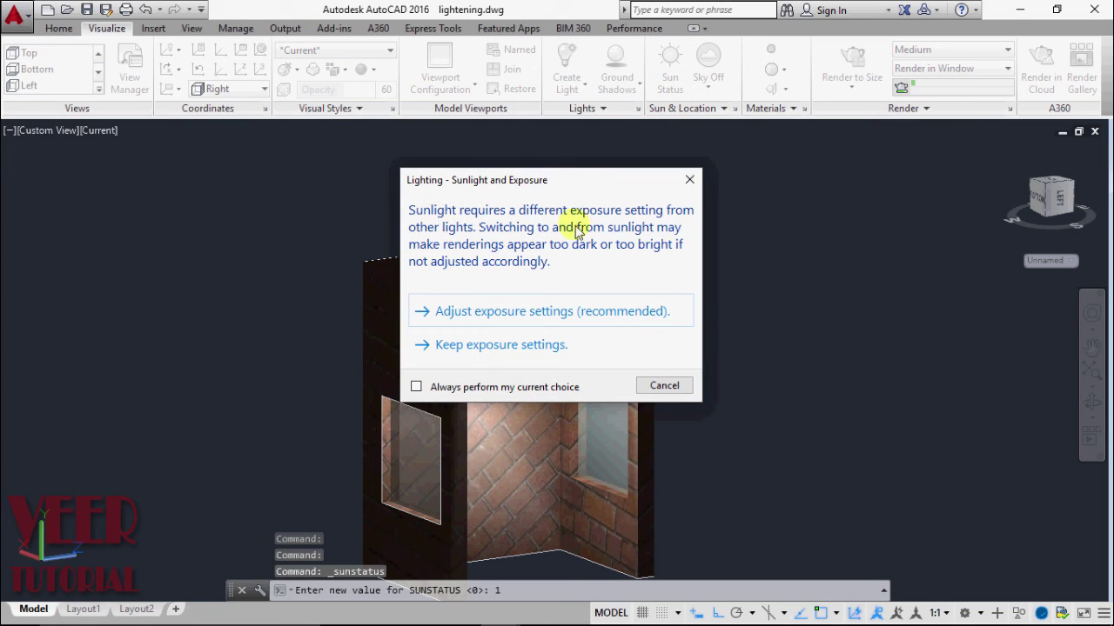
click(557, 313)
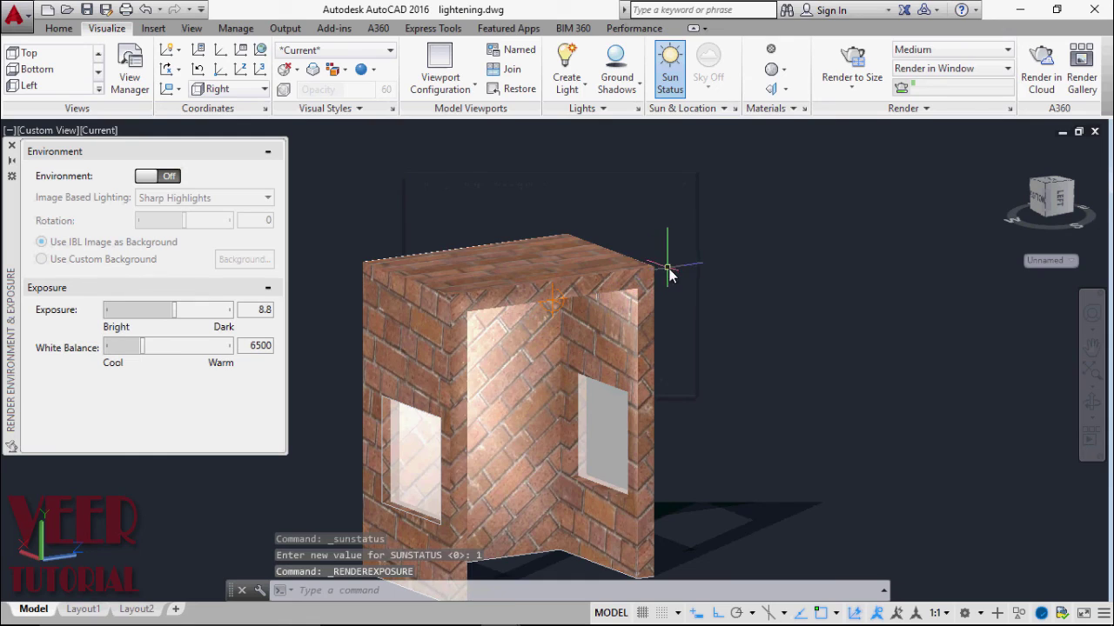
scroll(714, 257, down, 2)
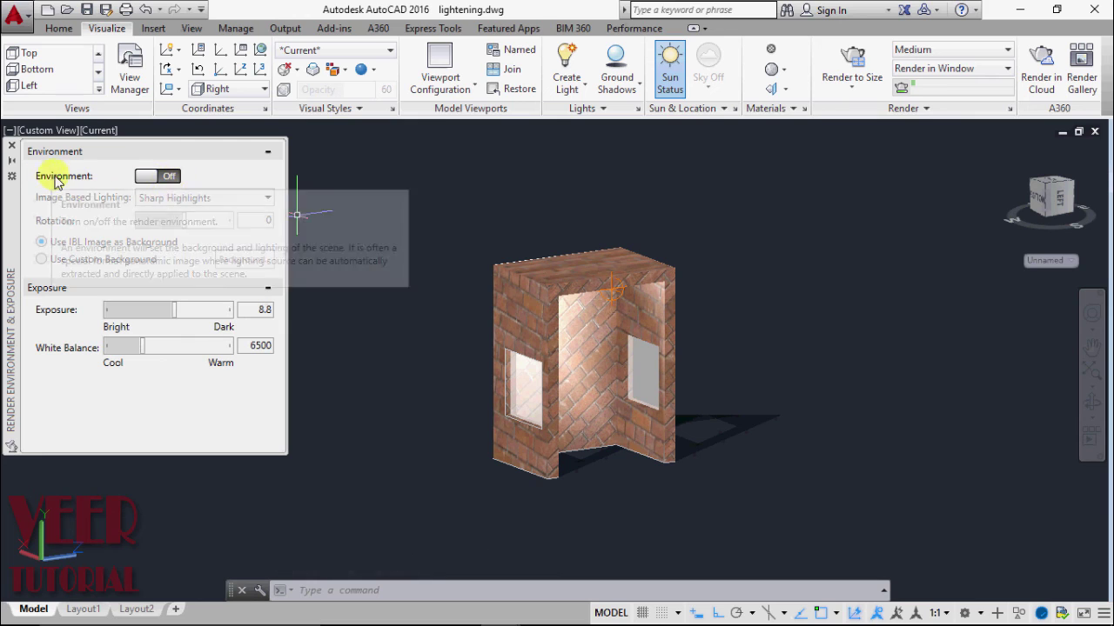
click(145, 178)
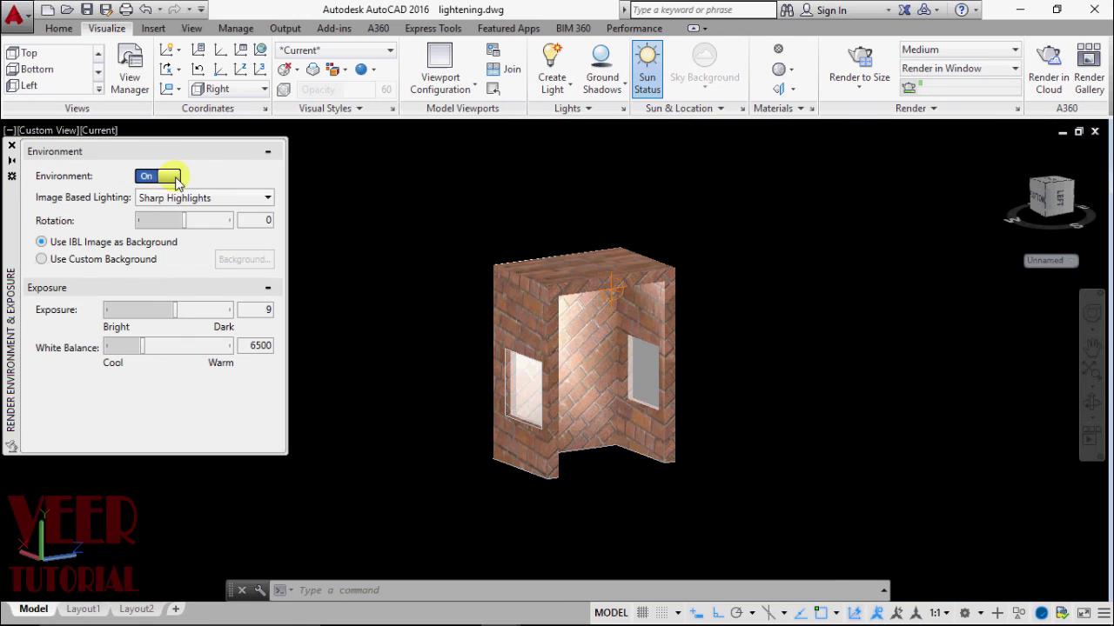
click(174, 178)
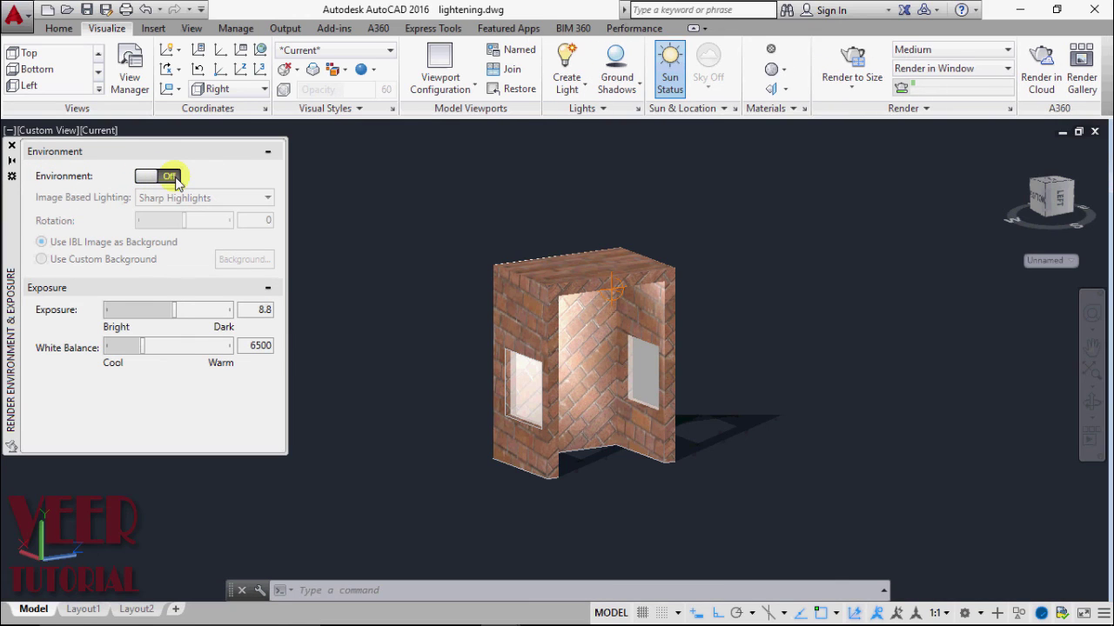
click(11, 147)
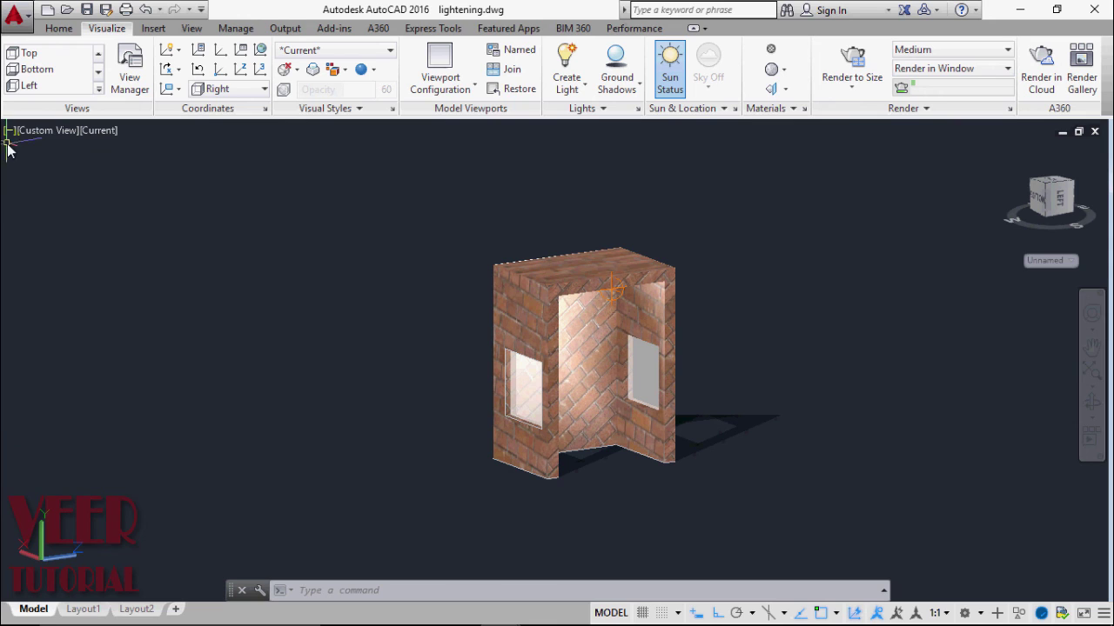
- Orbit left around the brick room to view its ground shadow and glowing point light
click(1098, 406)
drag(952, 408, 790, 421)
right_click(722, 319)
click(746, 9)
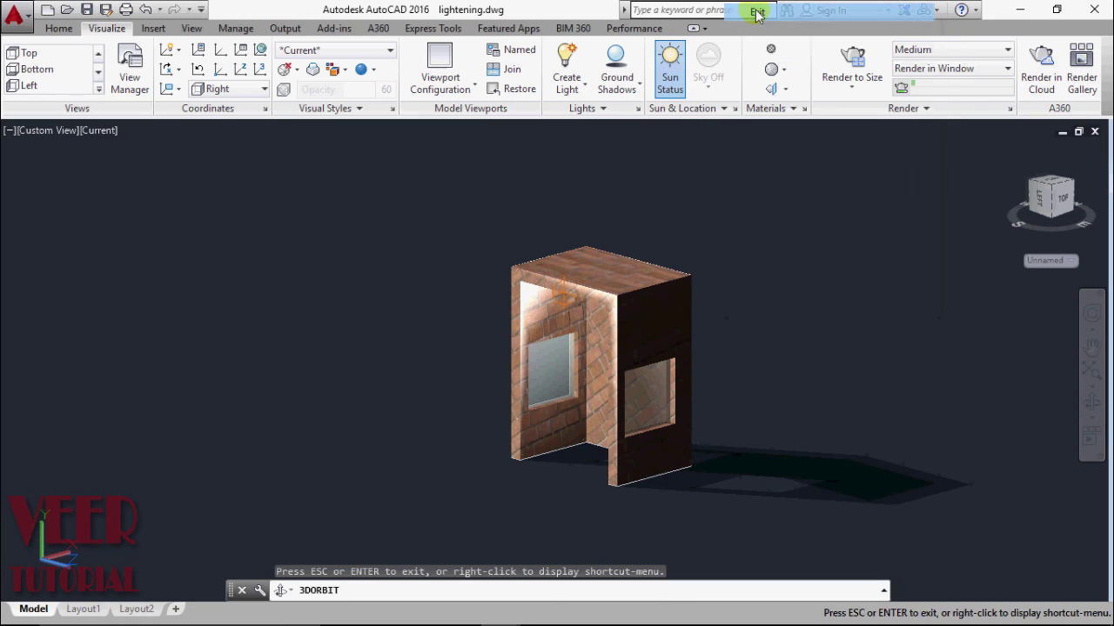